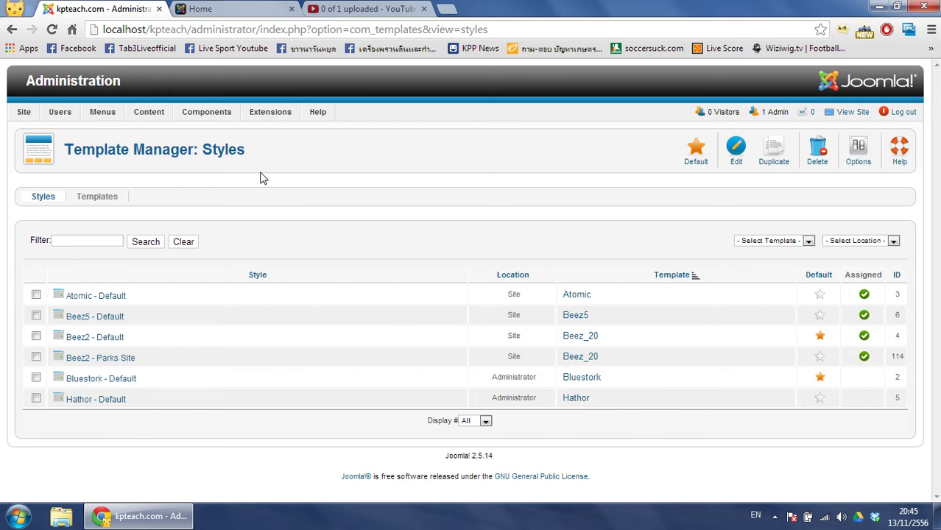
# Examine the site's front-end home page, including its header banner, side menus and articles.
pyautogui.click(216, 11)
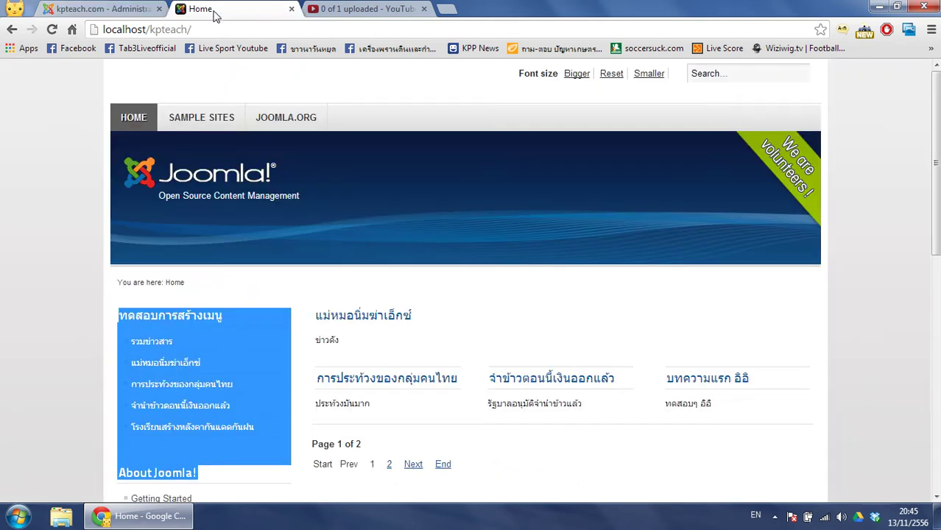
pyautogui.click(76, 109)
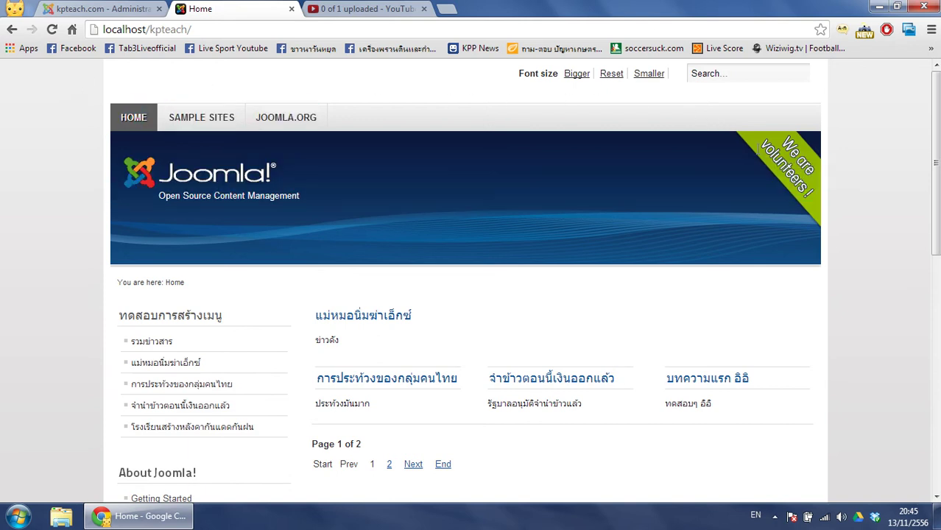
pyautogui.moveTo(832, 63); pyautogui.dragTo(839, 298)
pyautogui.click(844, 358)
pyautogui.scroll(-7, 99, 211)
pyautogui.scroll(7, 121, 318)
pyautogui.scroll(-2, 256, 305)
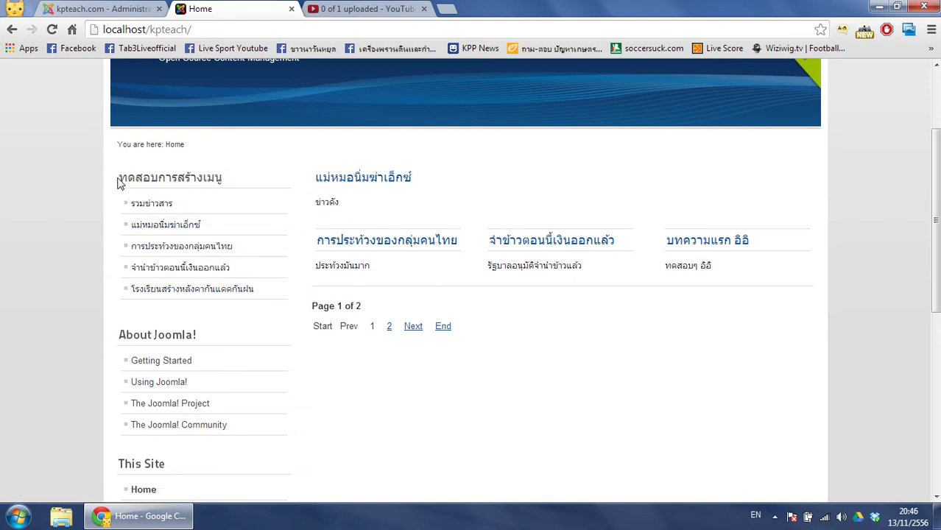
pyautogui.moveTo(118, 176); pyautogui.dragTo(262, 430)
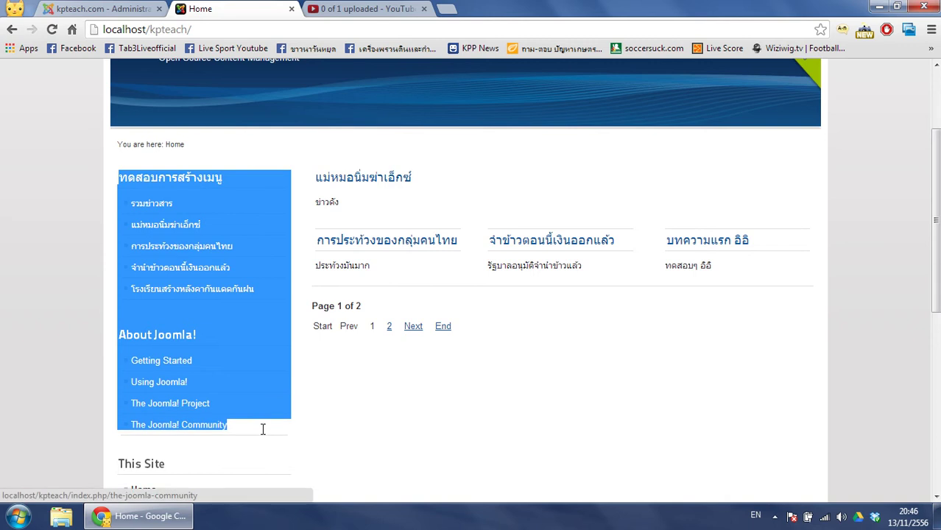
pyautogui.click(404, 379)
pyautogui.scroll(2, 404, 380)
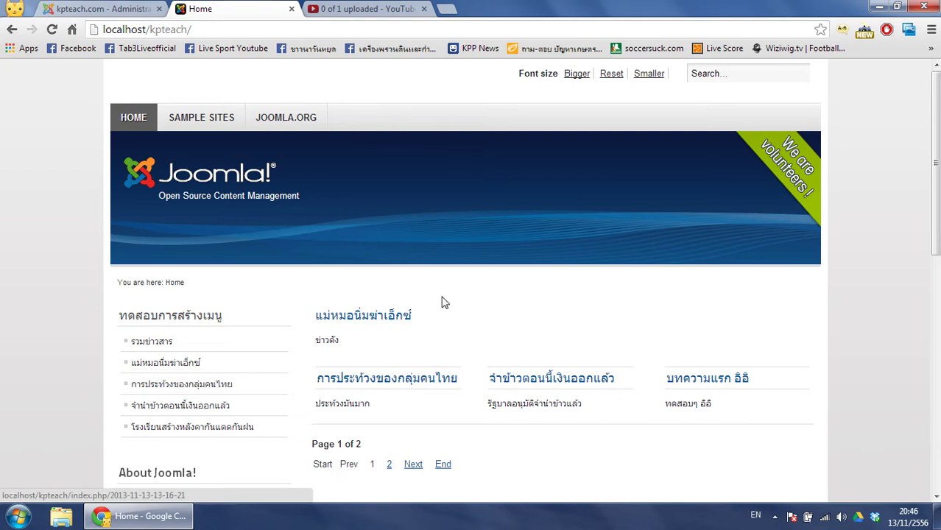
# Return to the administration site and open the Template Manager from the control panel.
pyautogui.click(137, 10)
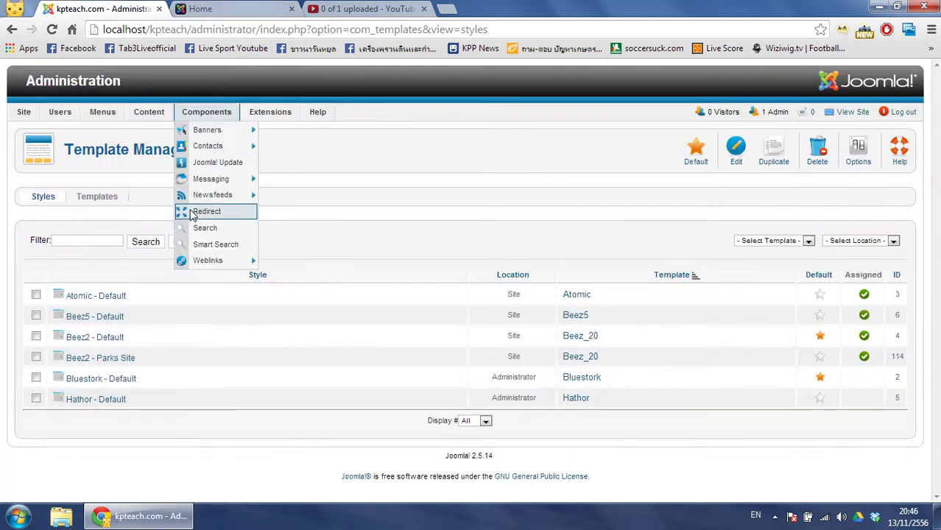
pyautogui.moveTo(35, 113)
pyautogui.click(44, 130)
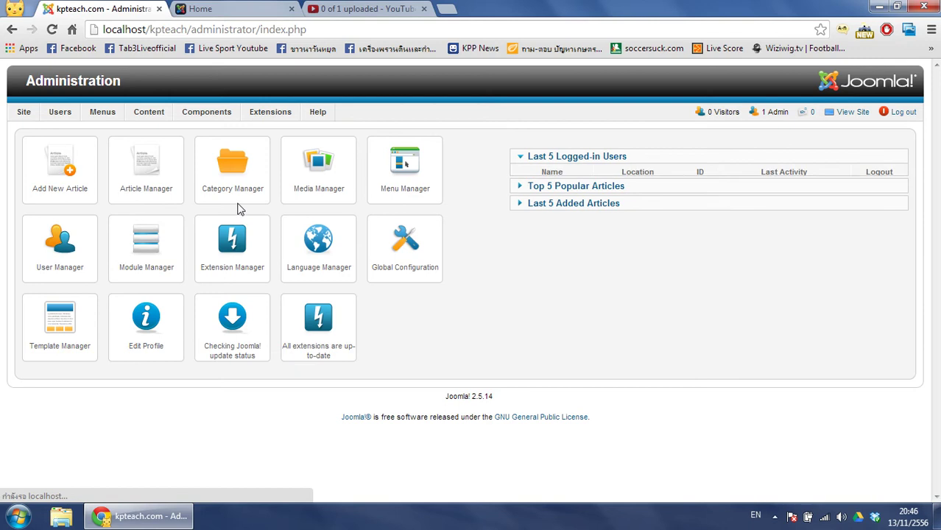
pyautogui.moveTo(257, 117)
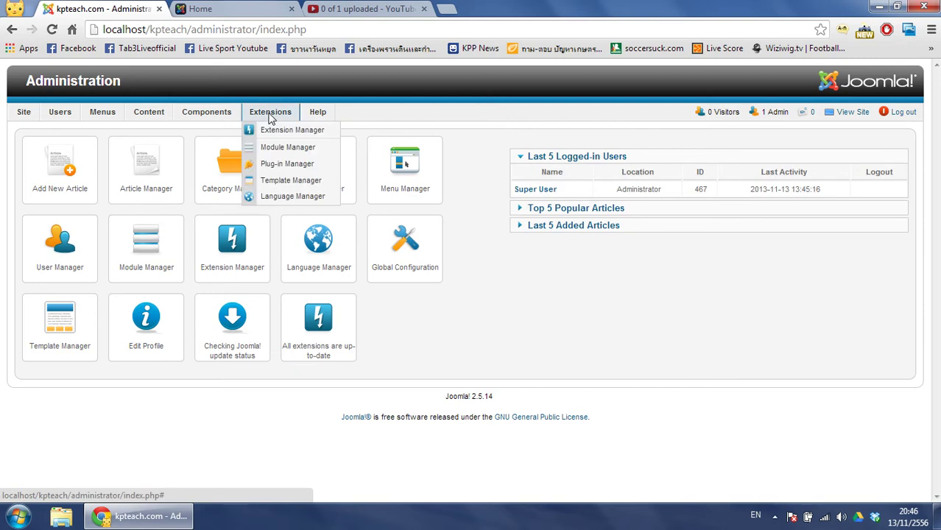
pyautogui.click(300, 181)
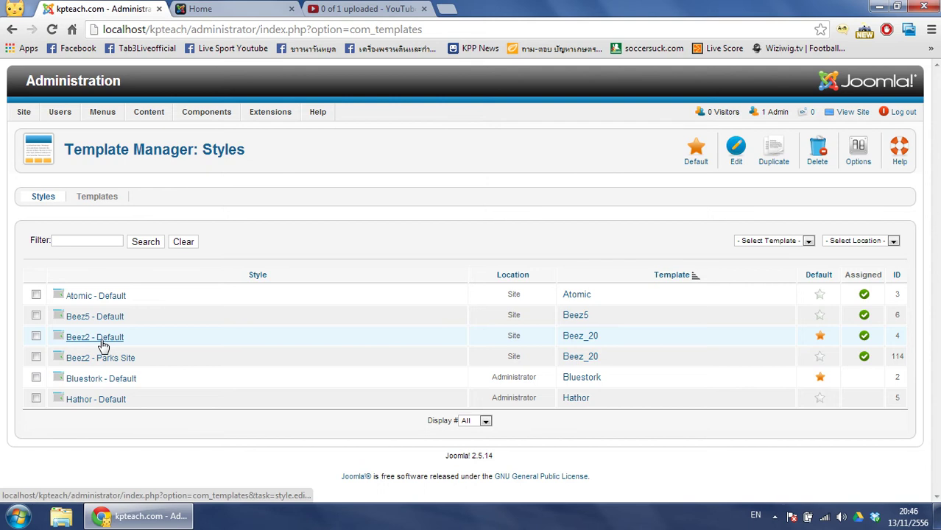
# Examine which template styles are the defaults for the Site and Administrator locations, comparing them with the front end.
pyautogui.moveTo(520, 339); pyautogui.dragTo(505, 337)
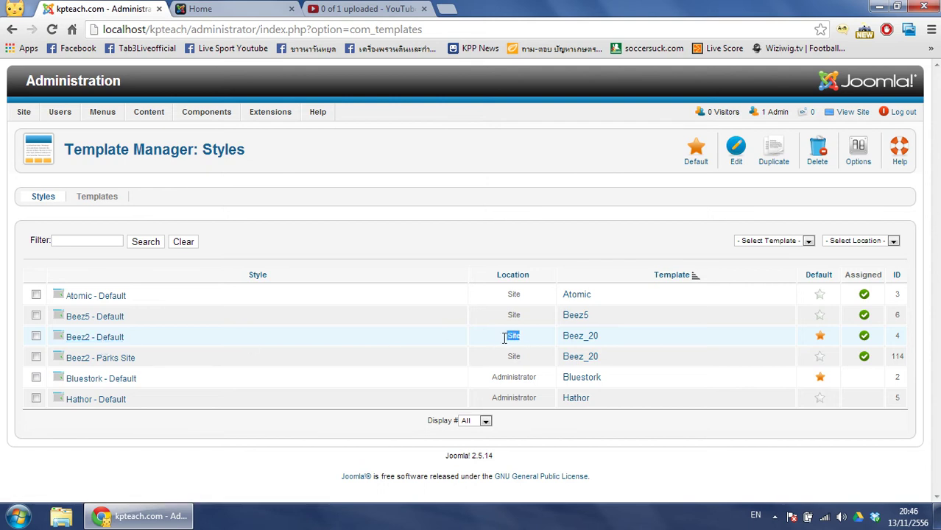
pyautogui.click(227, 13)
pyautogui.click(99, 9)
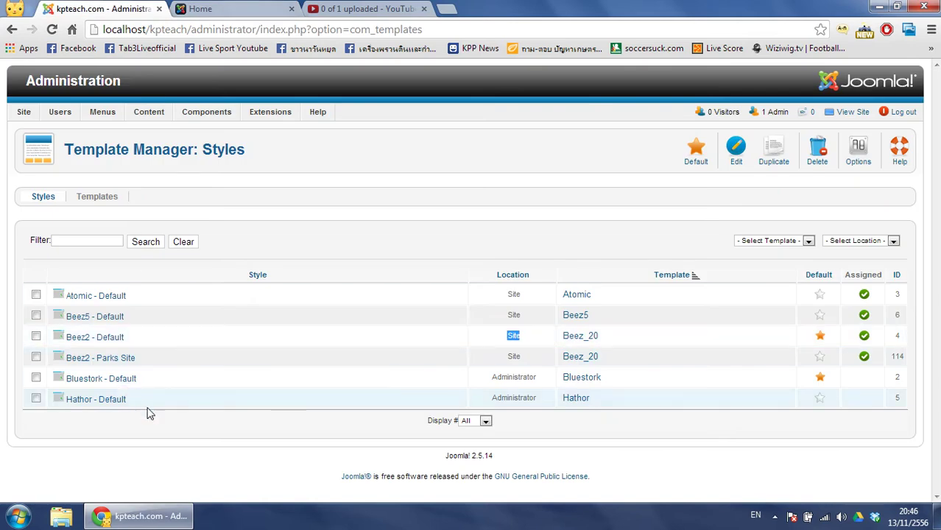
pyautogui.moveTo(140, 379); pyautogui.dragTo(65, 380)
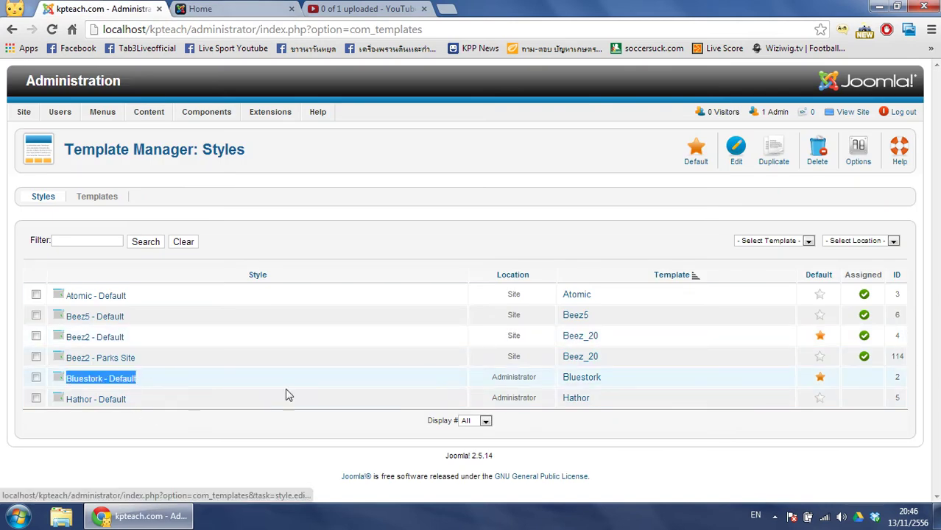
pyautogui.moveTo(44, 118)
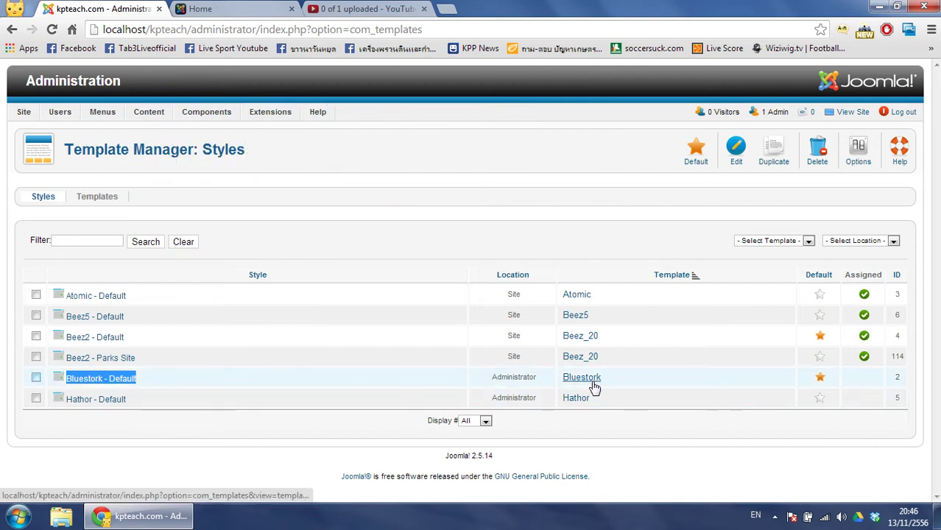
# Open the Beez2 - Default style for editing and review its menu assignments and advanced options.
pyautogui.click(94, 340)
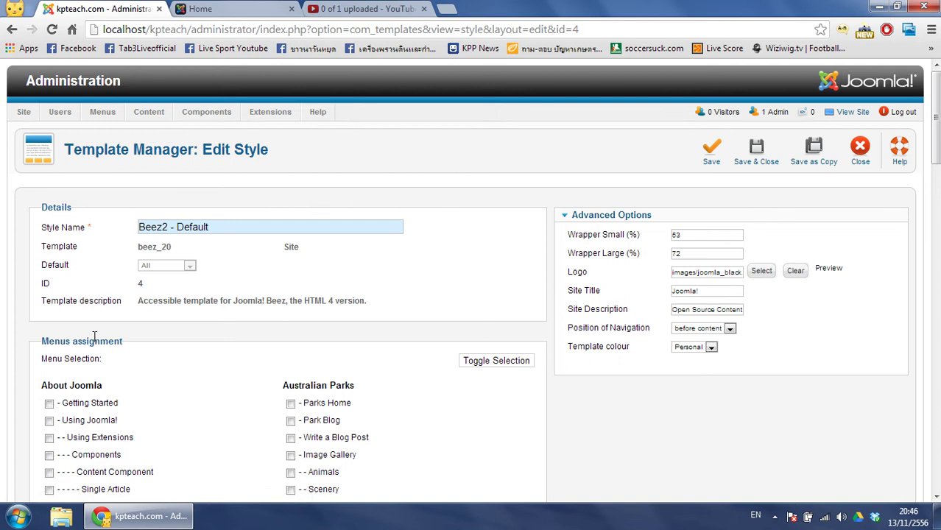
pyautogui.scroll(-6, 96, 337)
pyautogui.scroll(6, 201, 382)
pyautogui.moveTo(728, 291); pyautogui.dragTo(649, 290)
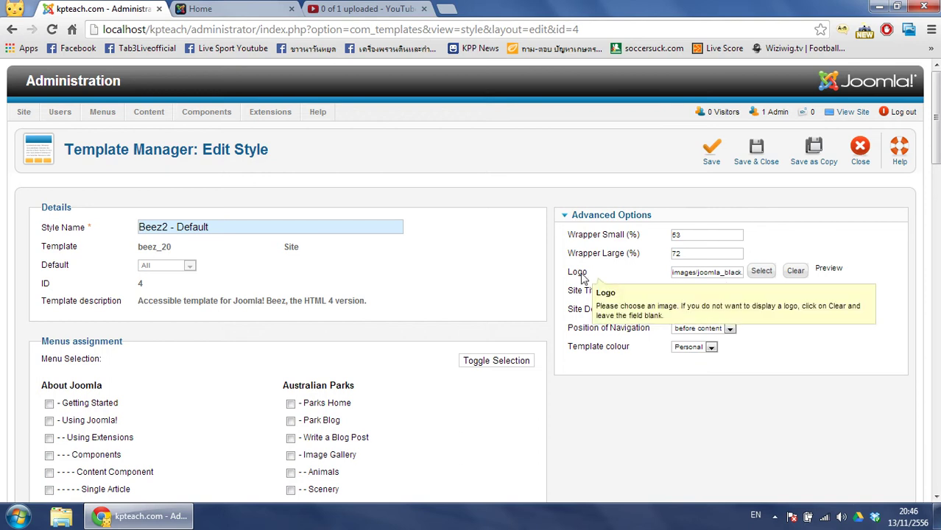
# Compare the style's logo, site title and site description settings with the header of the front-end home page.
pyautogui.click(198, 9)
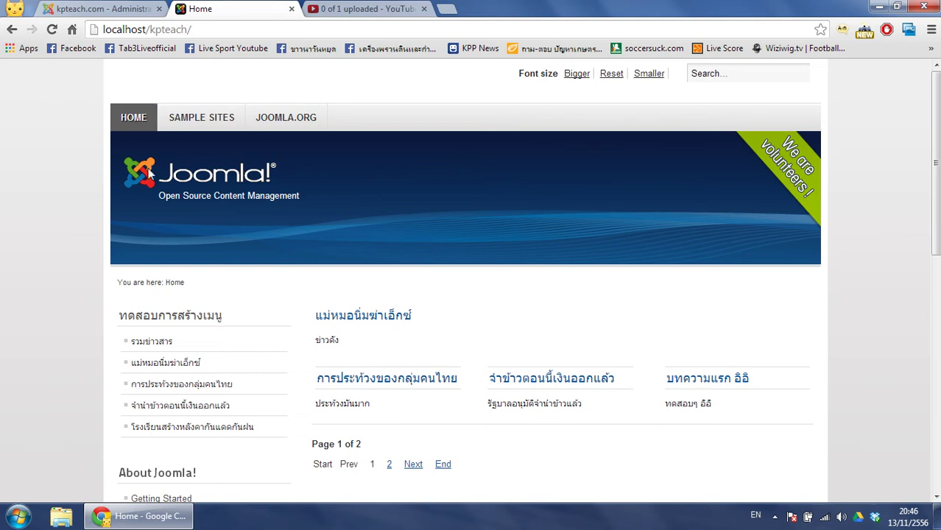
pyautogui.click(121, 10)
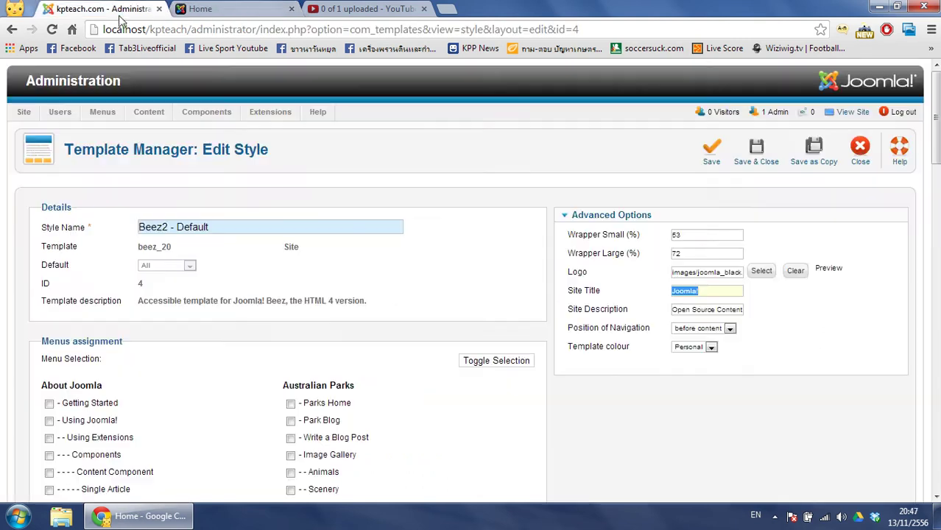
pyautogui.click(708, 291)
pyautogui.doubleClick(709, 291)
pyautogui.click(214, 9)
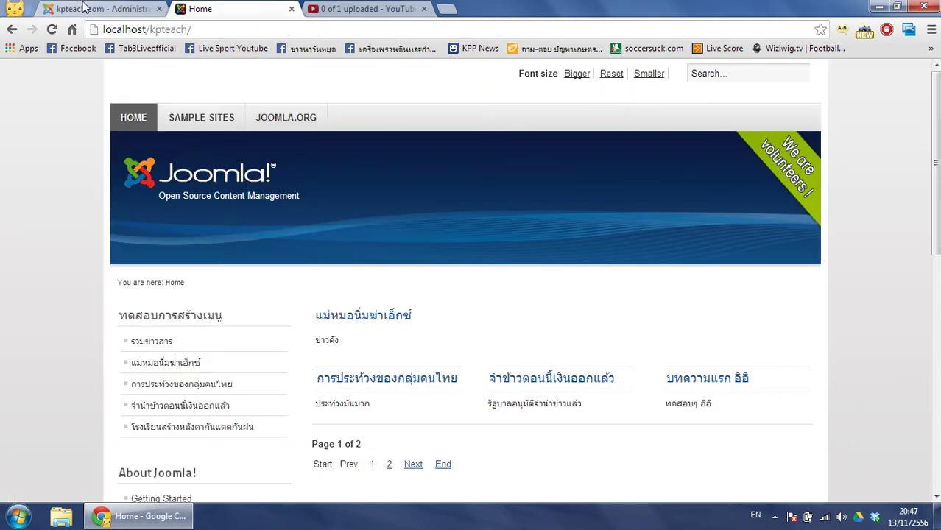
pyautogui.moveTo(169, 197); pyautogui.dragTo(298, 202)
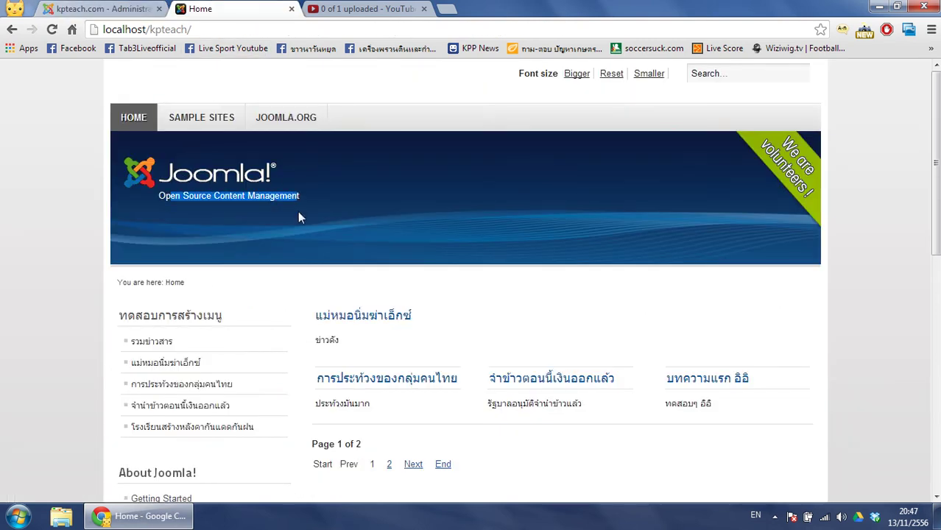
pyautogui.click(111, 9)
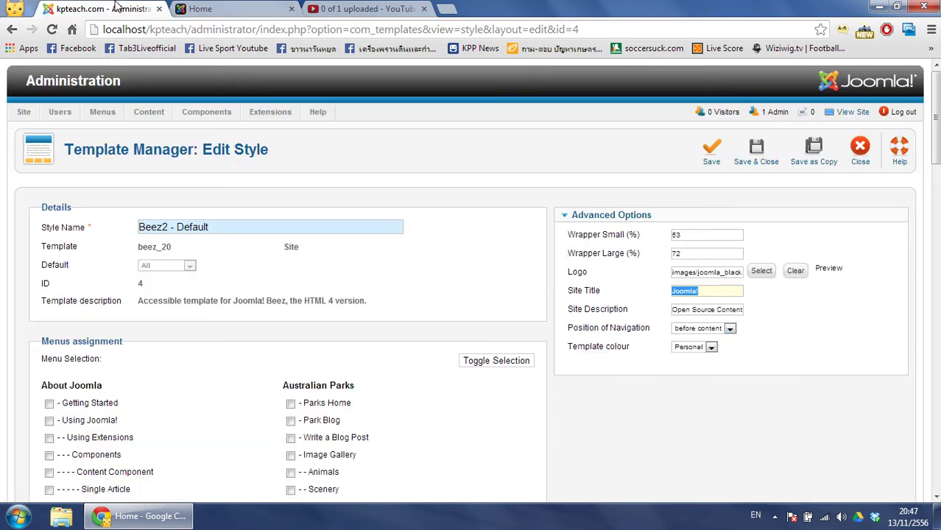
# Clear the Beez2 - Default style's logo image and set its site title to Bukaunzaa.
pyautogui.tripleClick(698, 307)
pyautogui.click(719, 290)
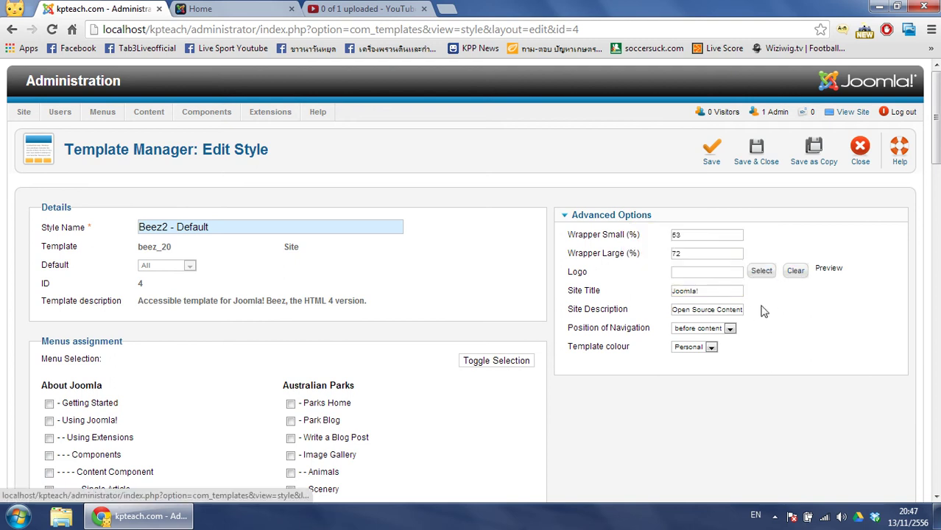
pyautogui.moveTo(710, 292); pyautogui.dragTo(525, 275)
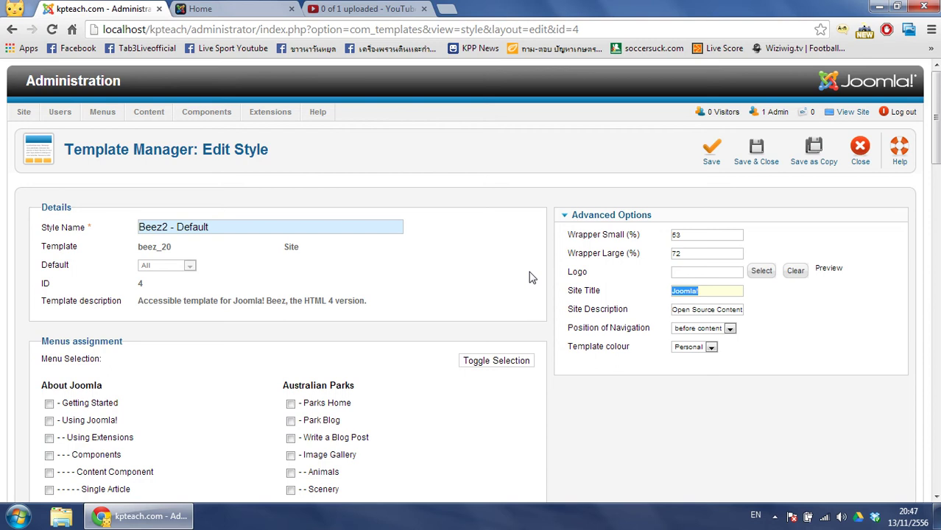
pyautogui.write('Bukaunza')
# Replace the site description with Handsome, then save and close the style.
pyautogui.tripleClick(721, 308)
pyautogui.press('BackSpace')
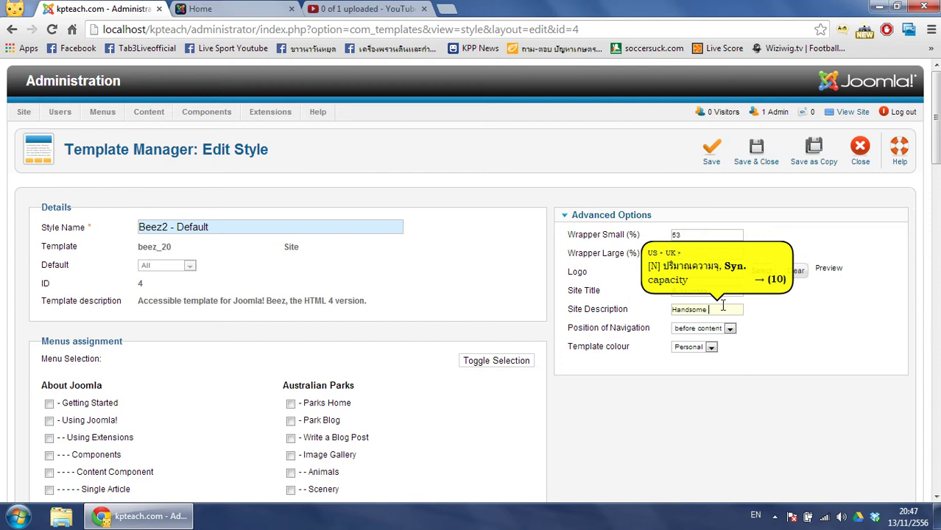
pyautogui.click(755, 158)
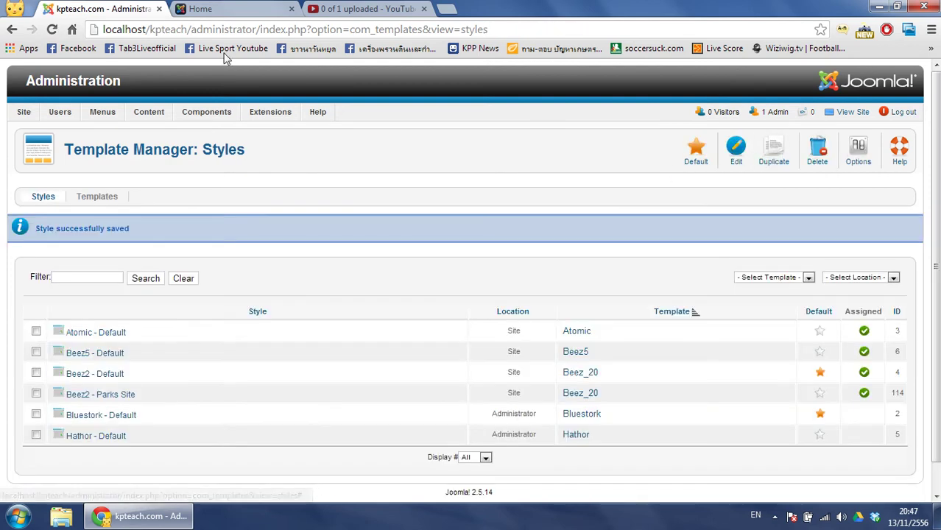
# Reload the front-end home page and check the new title and description in the header.
pyautogui.click(213, 9)
pyautogui.click(51, 29)
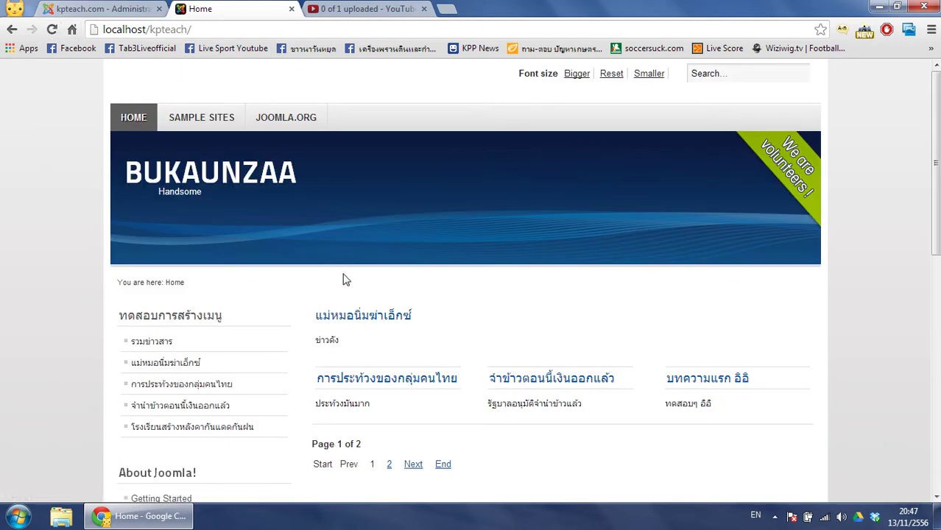
pyautogui.moveTo(109, 178); pyautogui.dragTo(321, 184)
# Reopen the Beez2 - Default style, set the site description to Handsome Man, and save and close it.
pyautogui.click(103, 8)
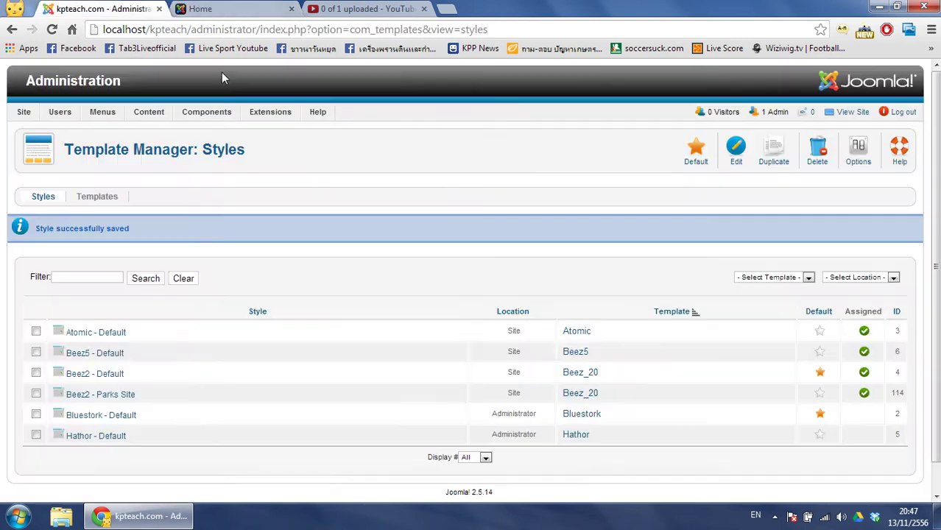
pyautogui.click(103, 383)
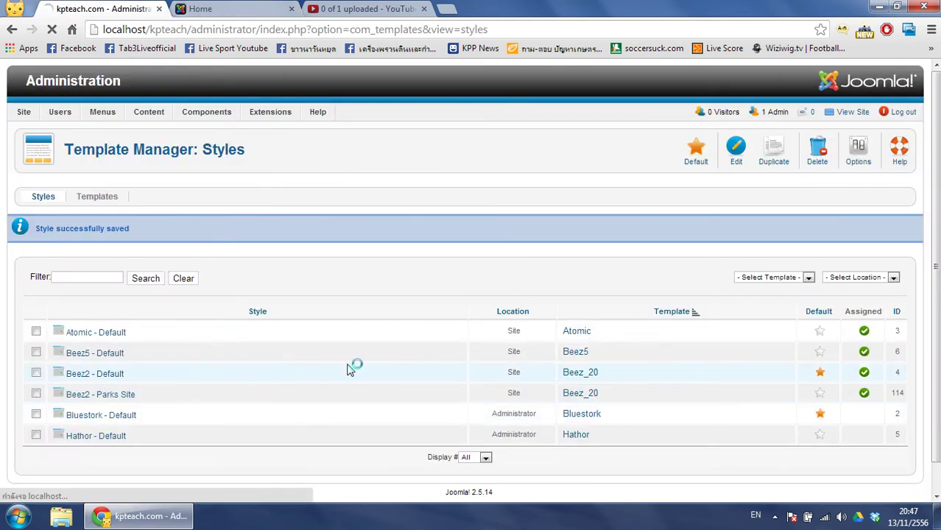
pyautogui.click(720, 313)
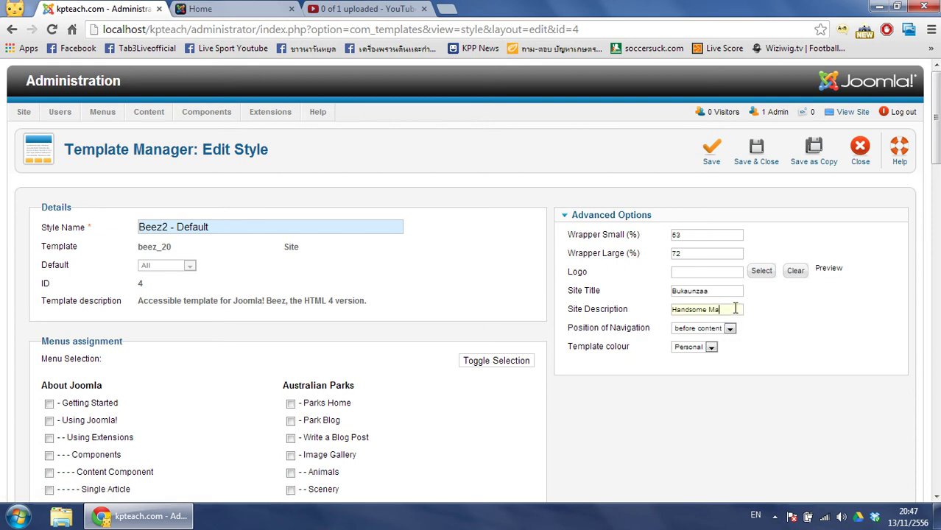
pyautogui.click(756, 151)
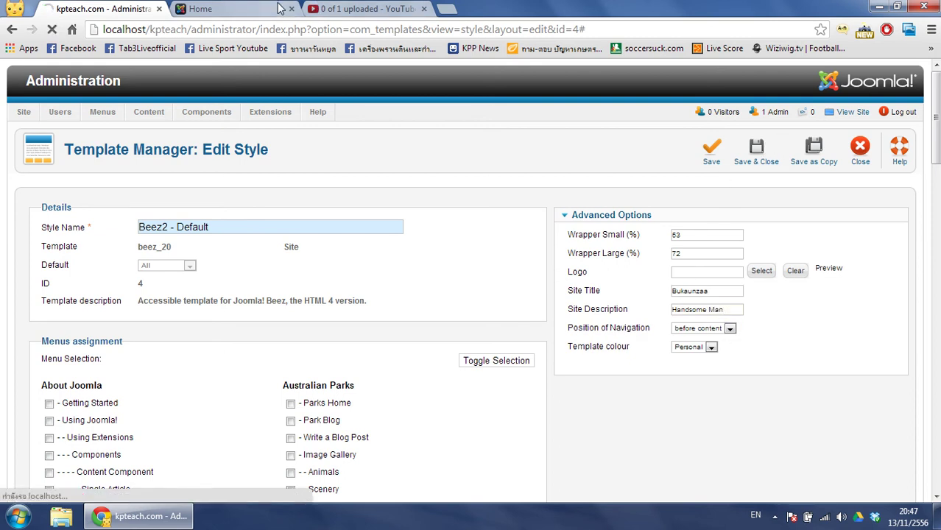
# Reload the front-end home page and check the updated site description under the title.
pyautogui.click(235, 9)
pyautogui.click(52, 30)
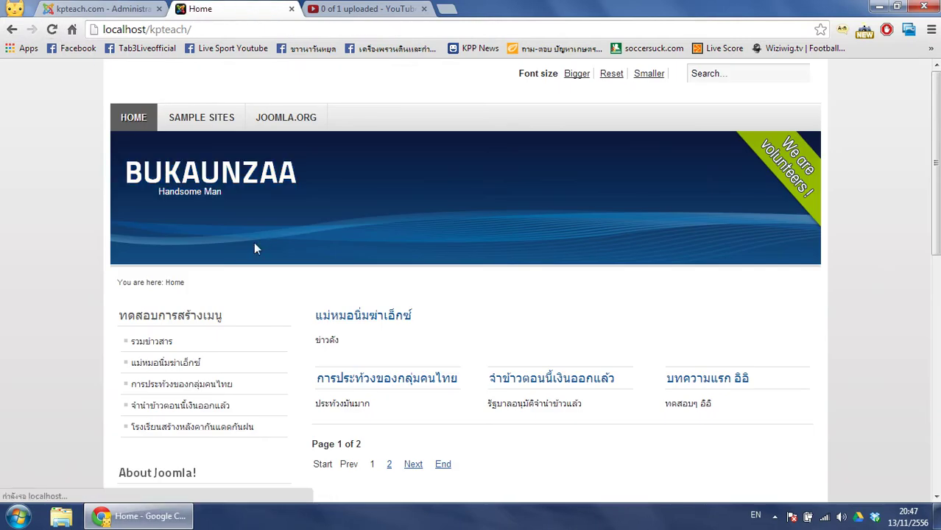
pyautogui.doubleClick(213, 192)
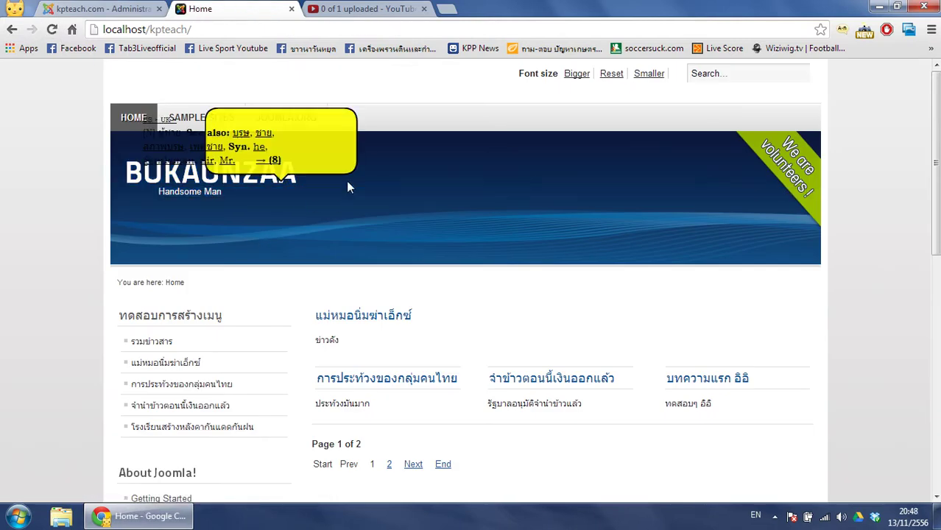
pyautogui.click(74, 286)
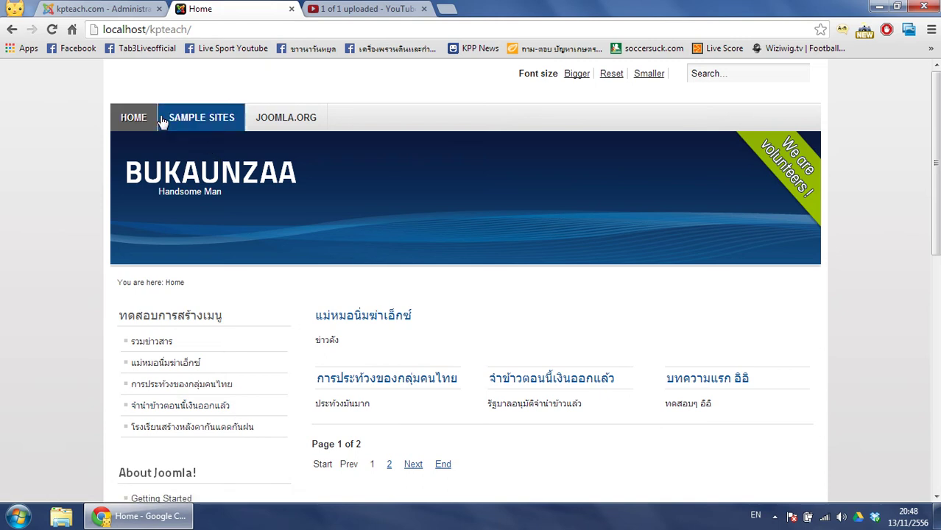
# Go back to the administration site's Template Manager and show the list of installed templates.
pyautogui.click(103, 9)
pyautogui.moveTo(243, 123)
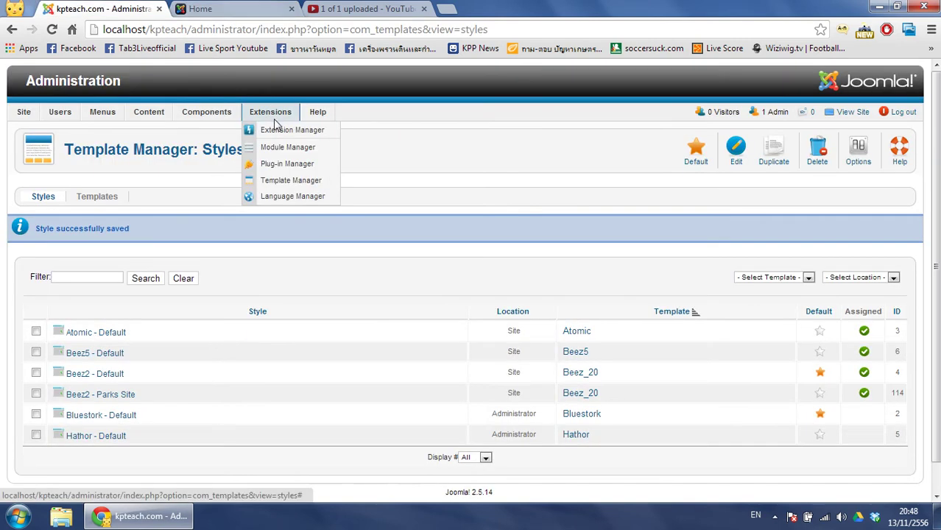
pyautogui.click(292, 189)
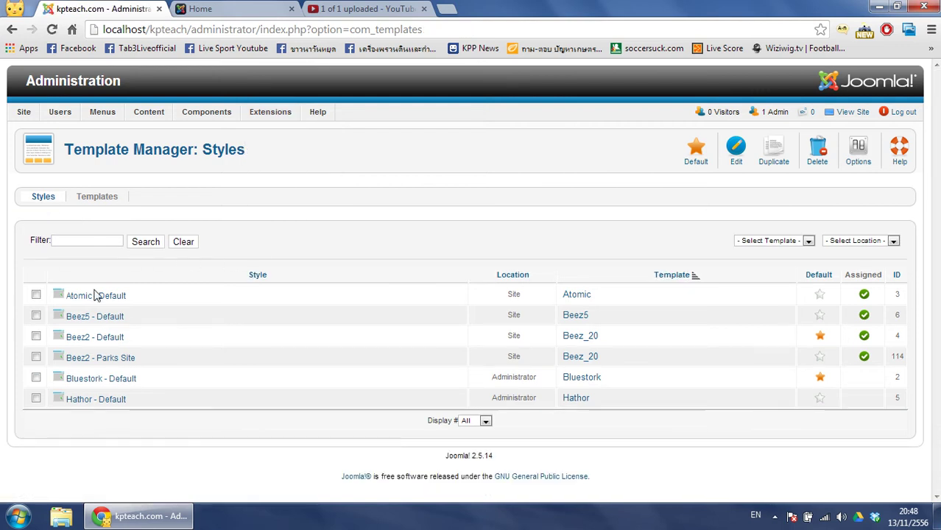
pyautogui.click(108, 205)
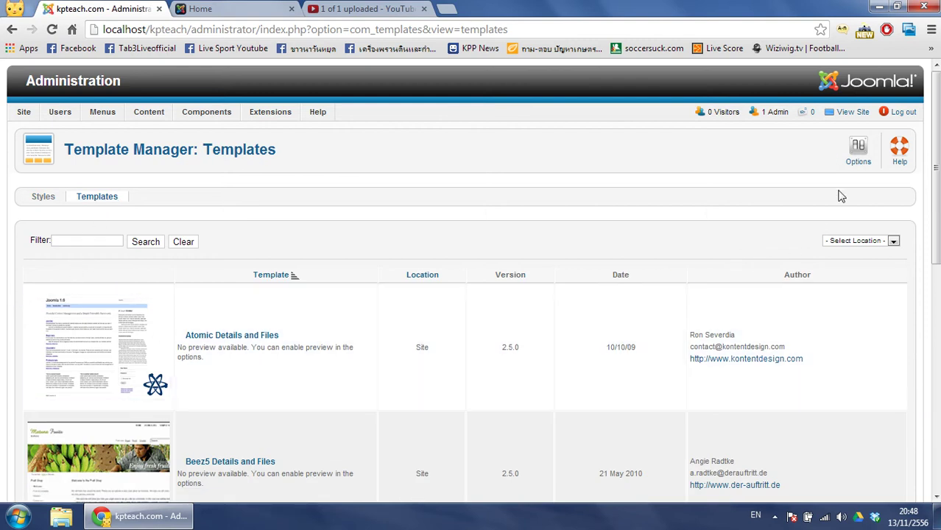
# Enable Preview Module Positions in the Template Manager options and save the change.
pyautogui.click(859, 154)
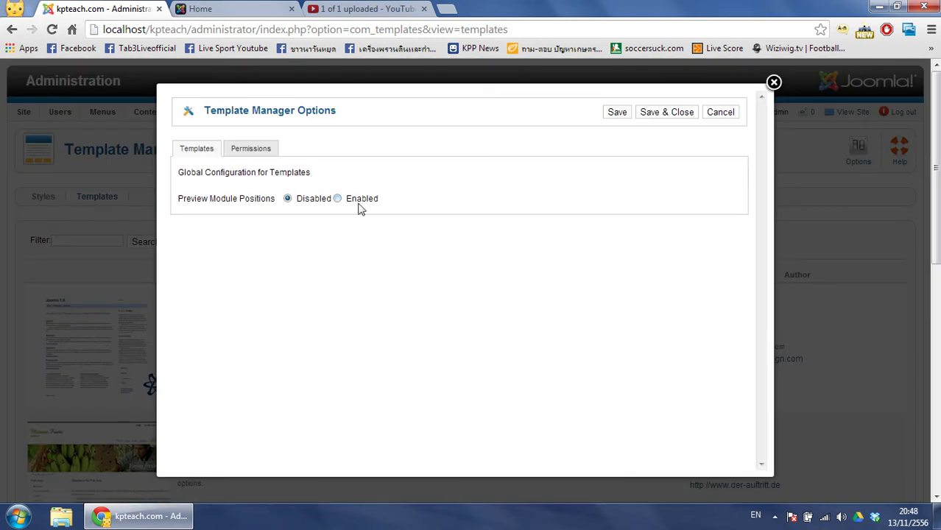
pyautogui.click(338, 199)
pyautogui.moveTo(226, 205)
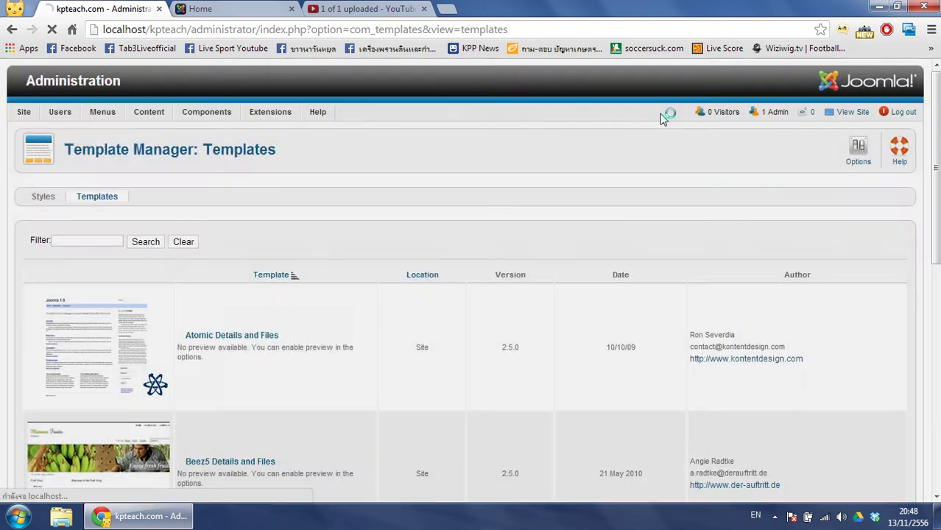
# Find the Beez_20 template in the list and open its module position preview.
pyautogui.scroll(-1, 236, 350)
pyautogui.scroll(-2, 216, 372)
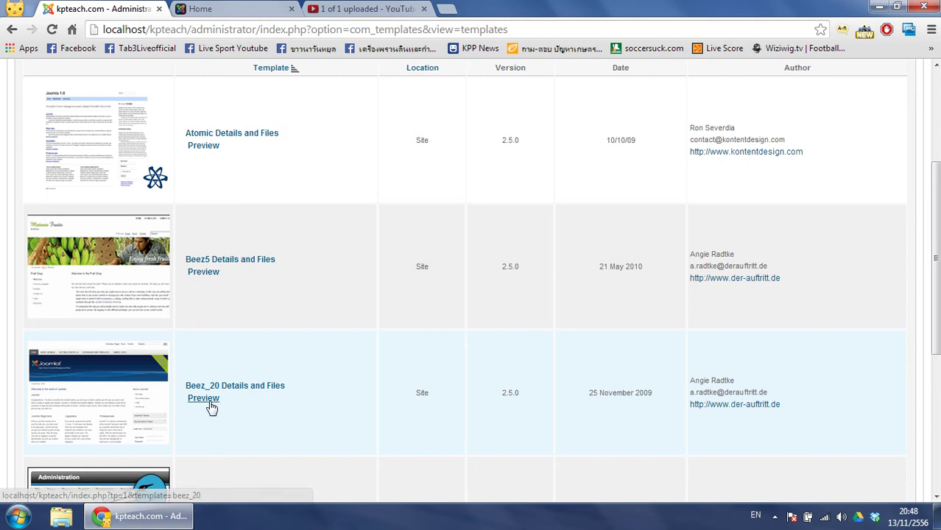
pyautogui.moveTo(315, 388); pyautogui.dragTo(189, 385)
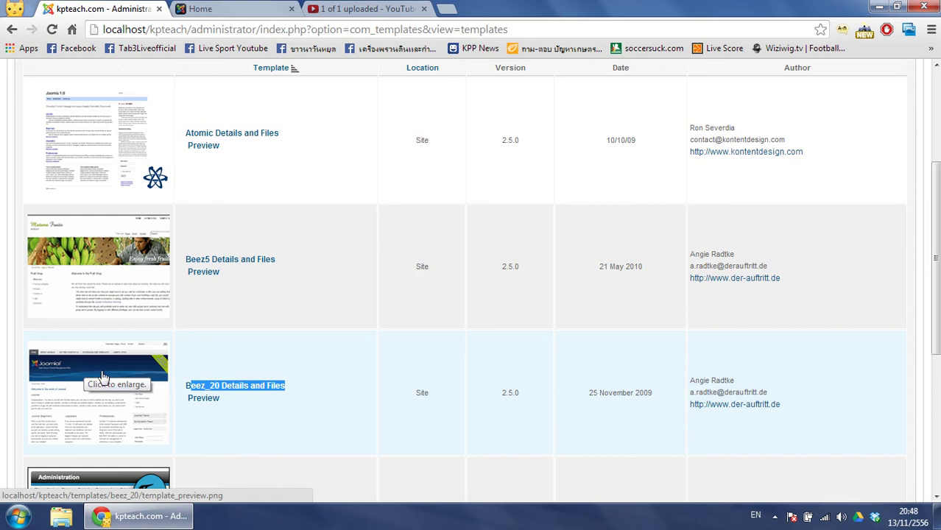
pyautogui.scroll(-1, 97, 379)
pyautogui.click(209, 331)
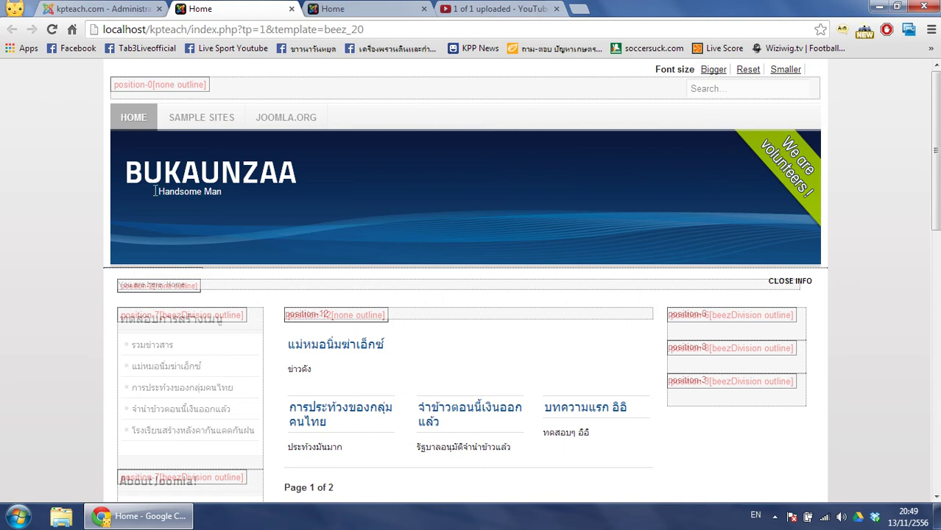
# Examine the module positions outlined across the Beez_20 preview page, including position-2, position-12 and the side columns.
pyautogui.tripleClick(158, 285)
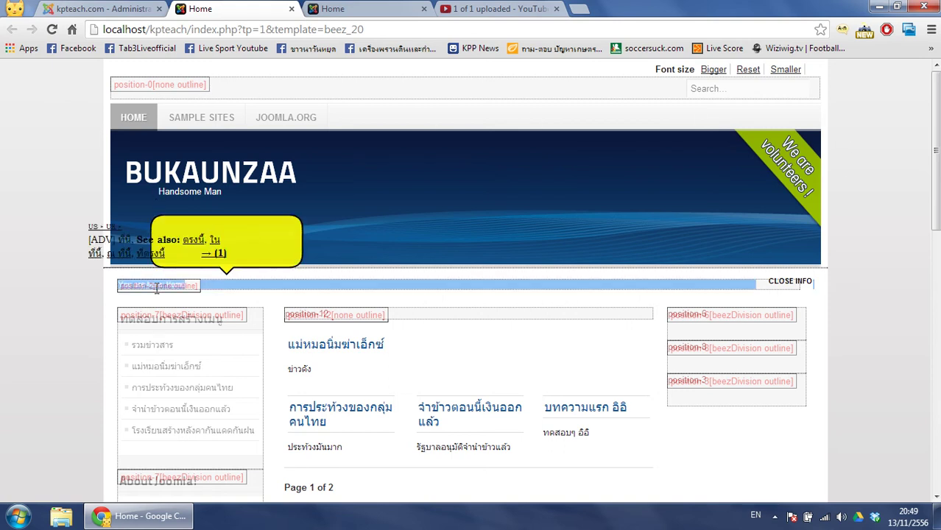
pyautogui.click(138, 288)
pyautogui.moveTo(120, 288); pyautogui.dragTo(155, 285)
pyautogui.click(157, 286)
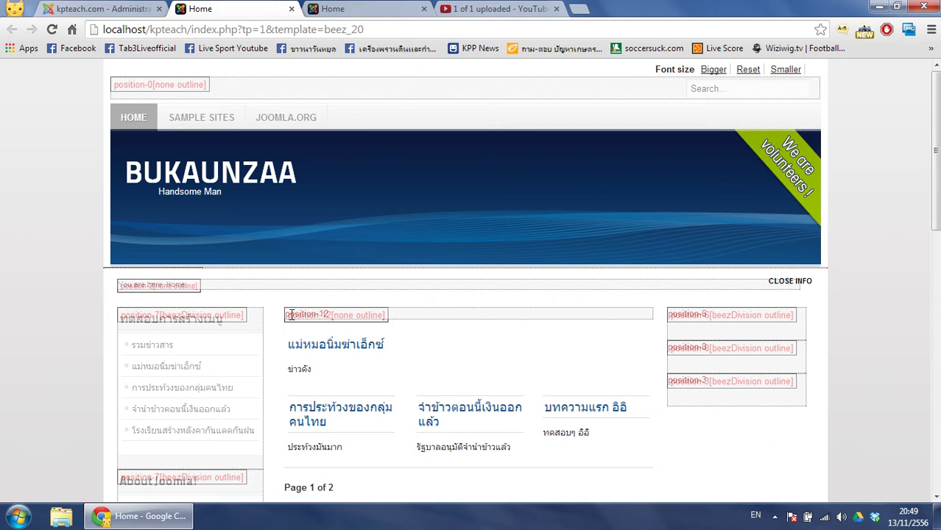
pyautogui.moveTo(286, 315); pyautogui.dragTo(354, 315)
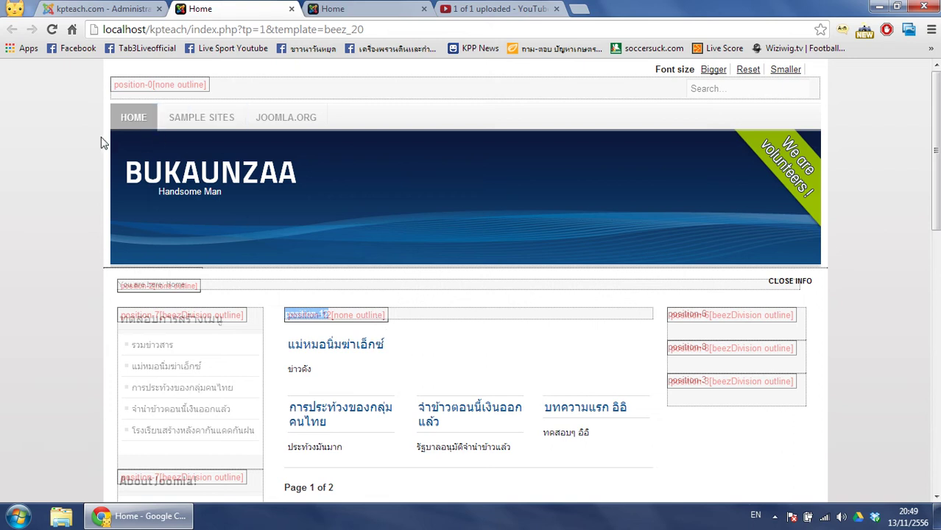
pyautogui.click(143, 163)
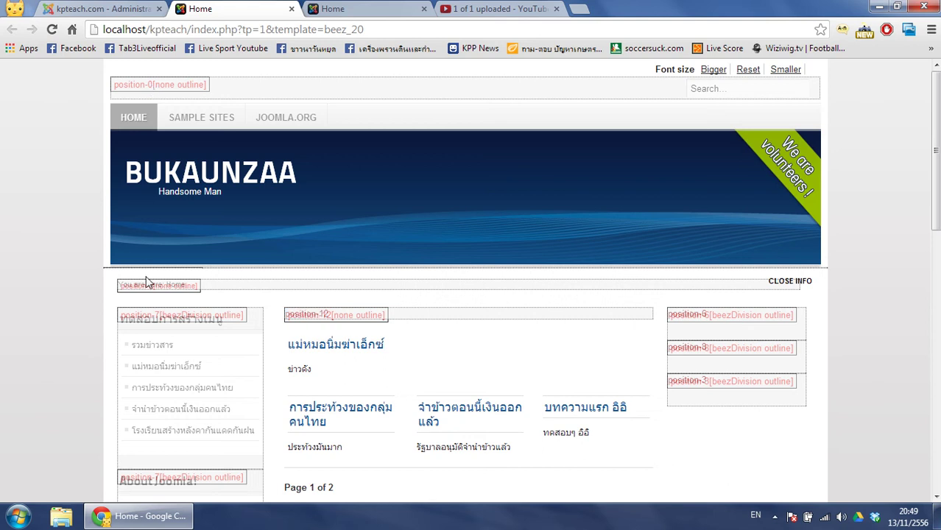
pyautogui.scroll(-2, 302, 350)
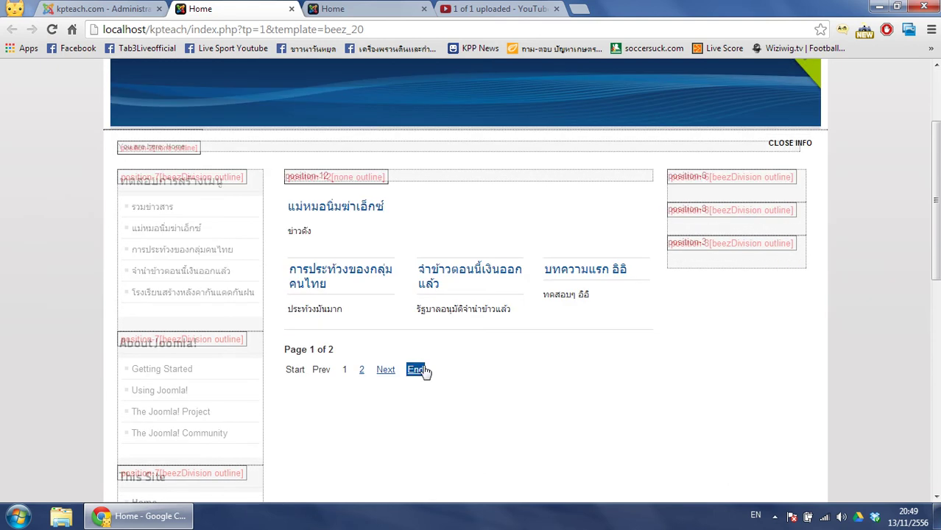
pyautogui.scroll(-5, 429, 352)
pyautogui.scroll(5, 427, 353)
pyautogui.scroll(-5, 667, 305)
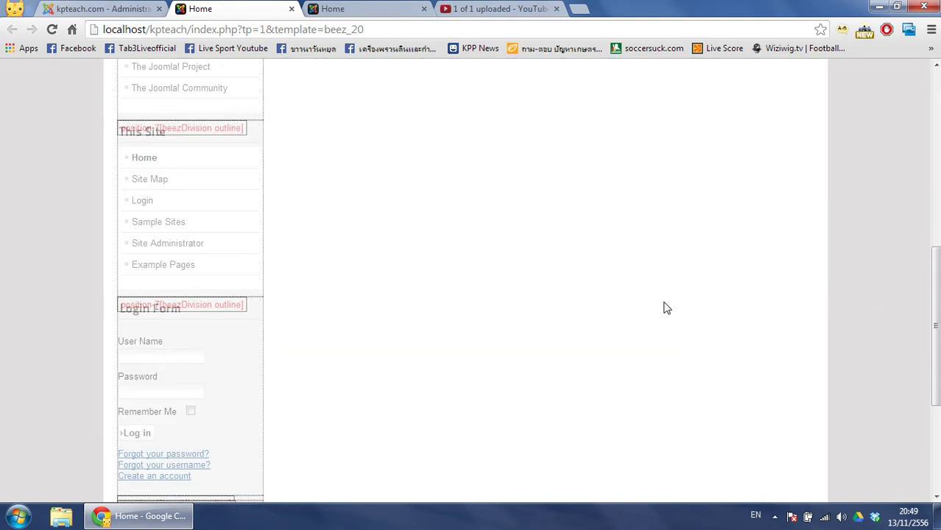
pyautogui.scroll(5, 661, 306)
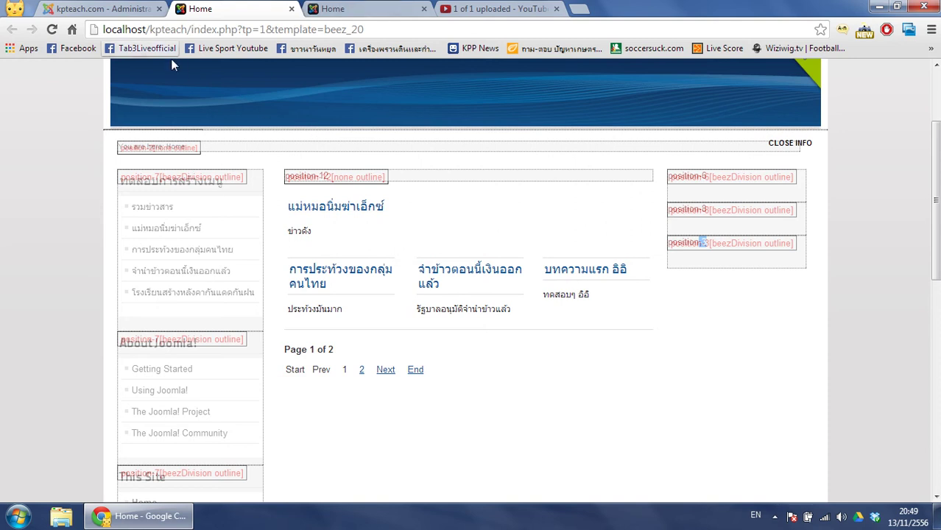
# Close the ordinary front-end Home page and return to the administration site's template list.
pyautogui.click(340, 13)
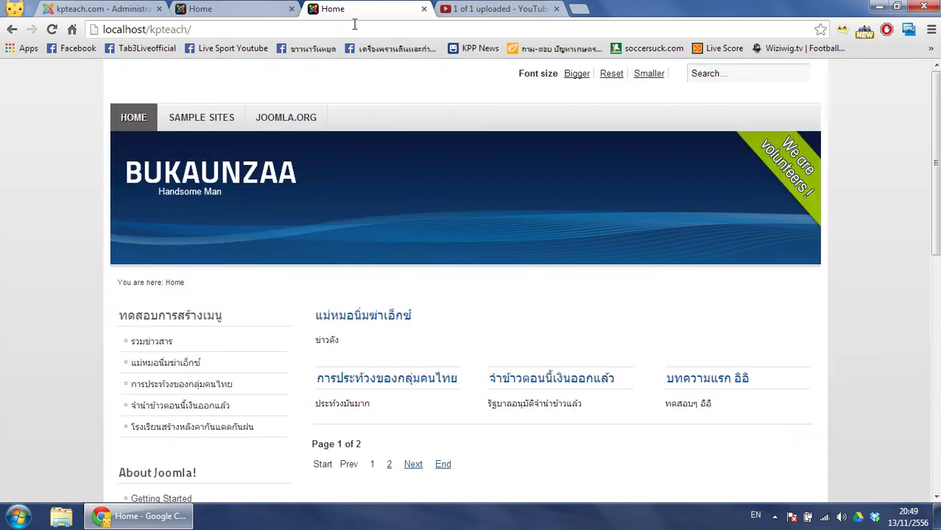
pyautogui.click(423, 10)
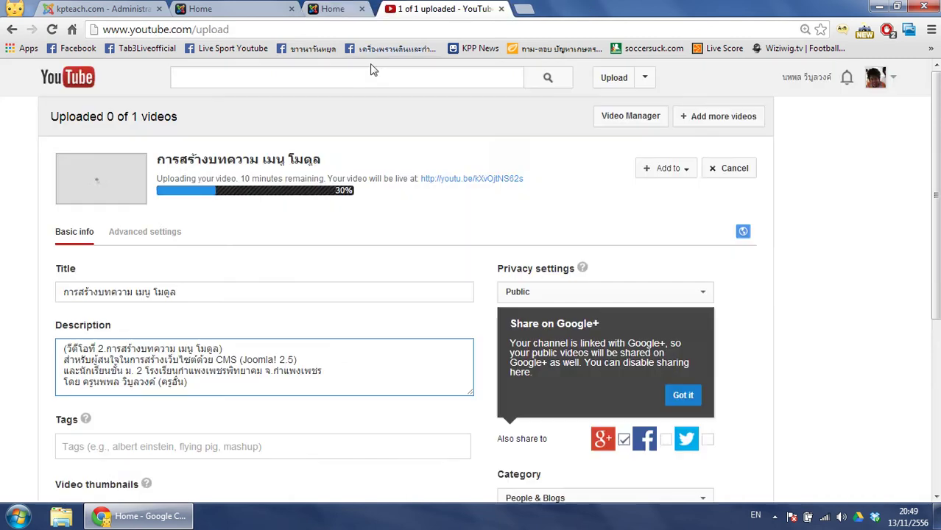
pyautogui.click(250, 10)
pyautogui.click(103, 9)
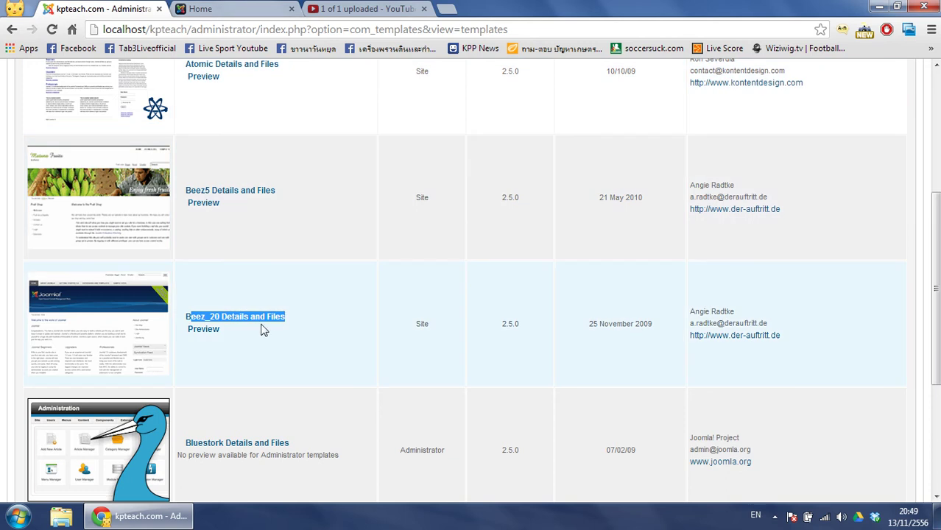
# Open the Module Manager in the administration site.
pyautogui.scroll(4, 257, 336)
pyautogui.moveTo(156, 116)
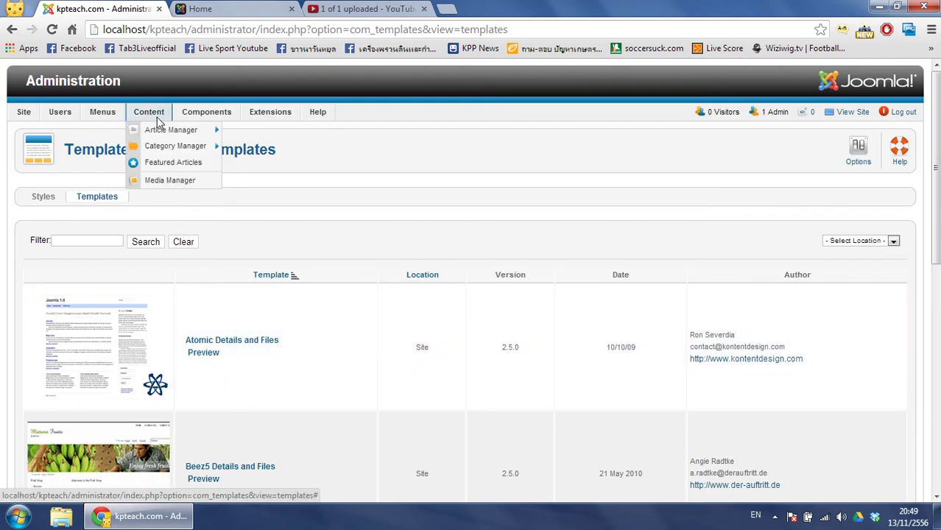
pyautogui.moveTo(252, 114)
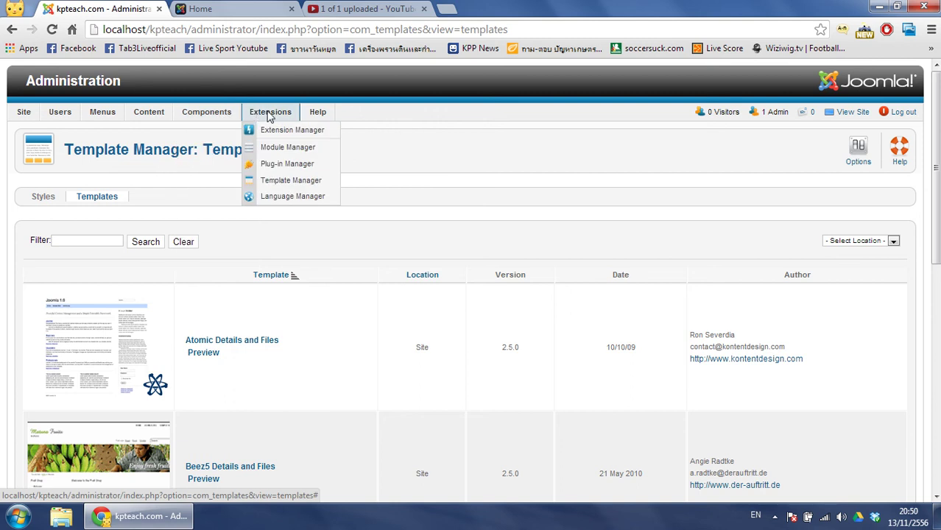
pyautogui.click(284, 151)
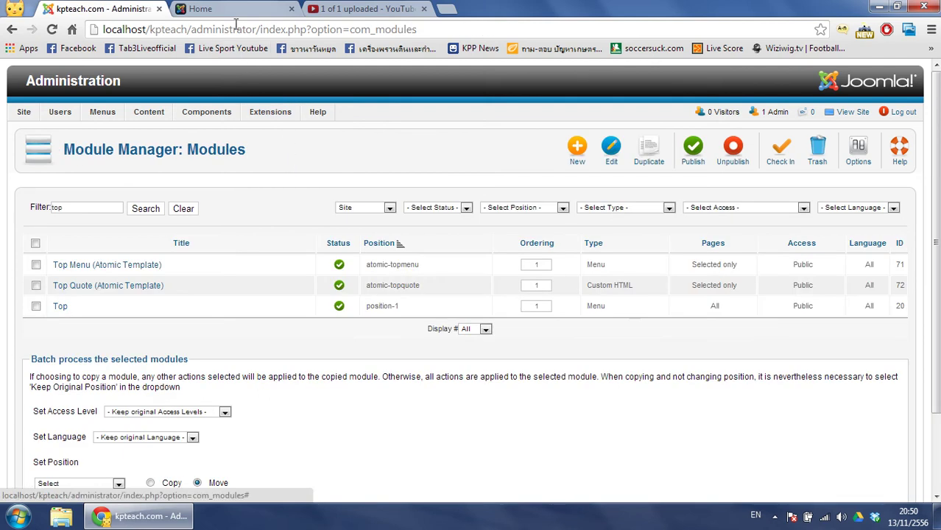
# In the Beez_20 preview, examine the positions of the ทดสอบการสร้างเมนู menu module and of the column on the opposite side.
pyautogui.click(228, 10)
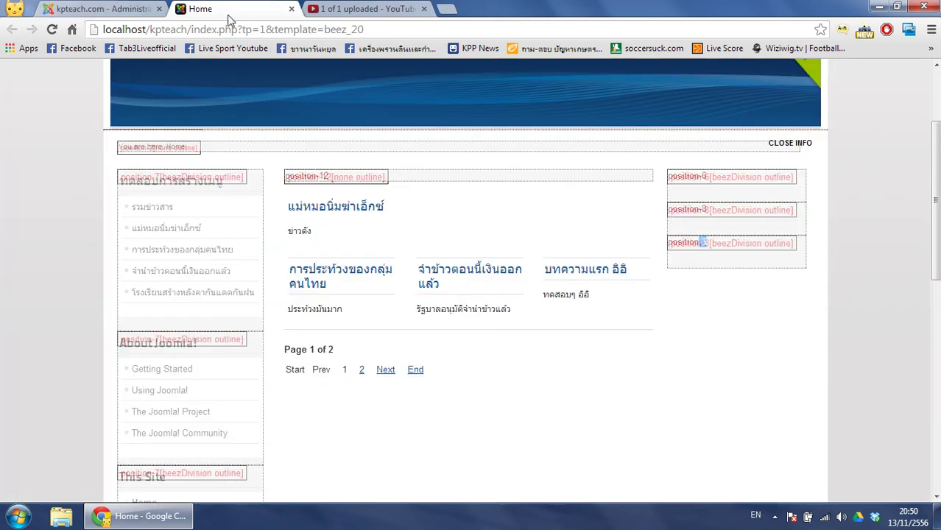
pyautogui.moveTo(123, 180); pyautogui.dragTo(228, 183)
pyautogui.click(119, 188)
pyautogui.moveTo(124, 182); pyautogui.dragTo(248, 187)
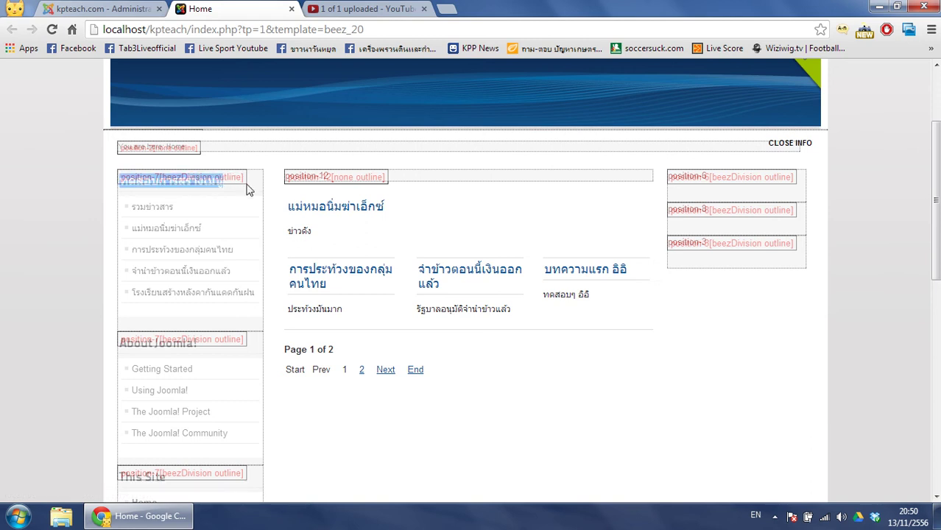
pyautogui.moveTo(701, 177); pyautogui.dragTo(718, 177)
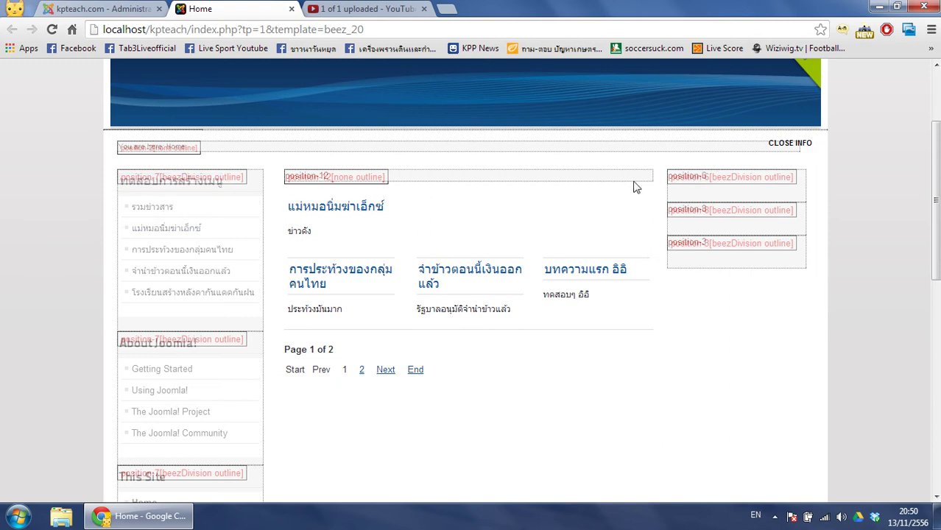
# Clear the Module Manager's filter and open the ทดสอบการสร้างเมนู menu module for editing.
pyautogui.click(103, 9)
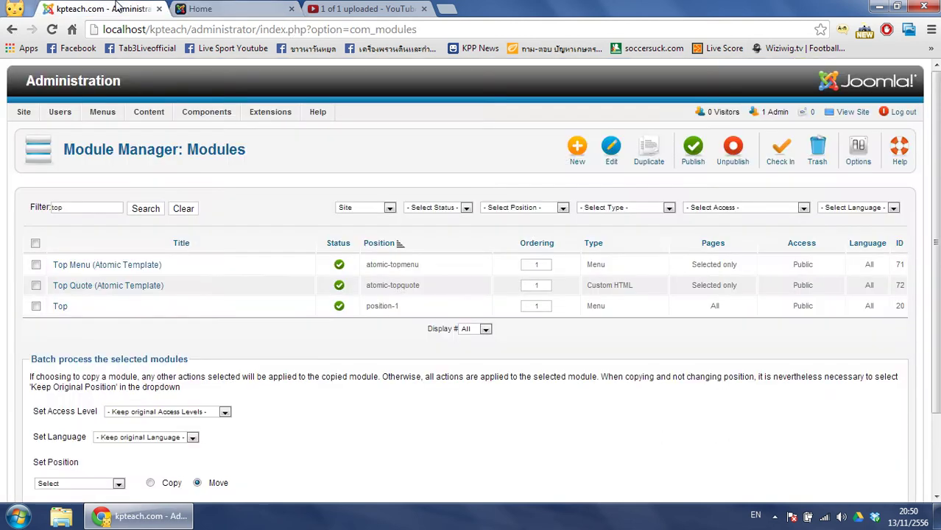
pyautogui.click(184, 210)
pyautogui.click(250, 9)
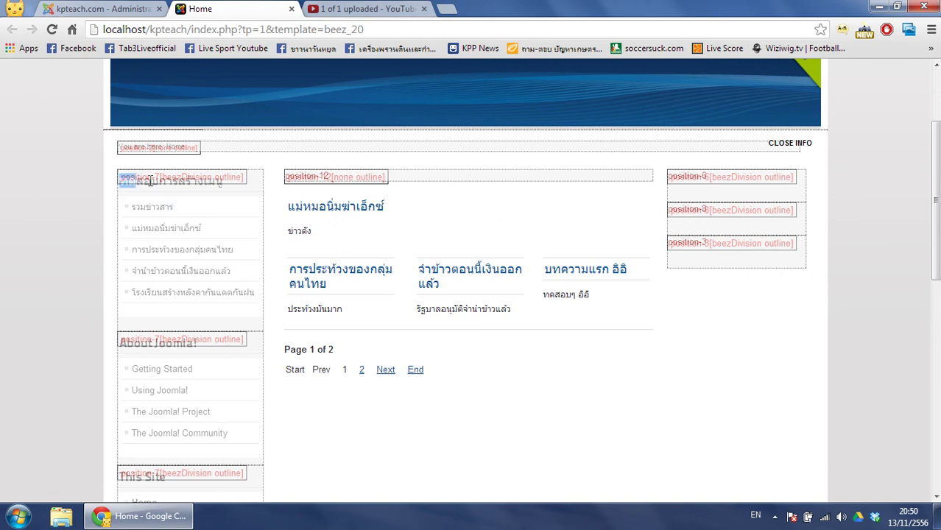
pyautogui.hotkey('ctrl', 'shift', 'Tab')
pyautogui.scroll(-7, 176, 352)
pyautogui.scroll(-9, 176, 352)
pyautogui.scroll(4, 136, 275)
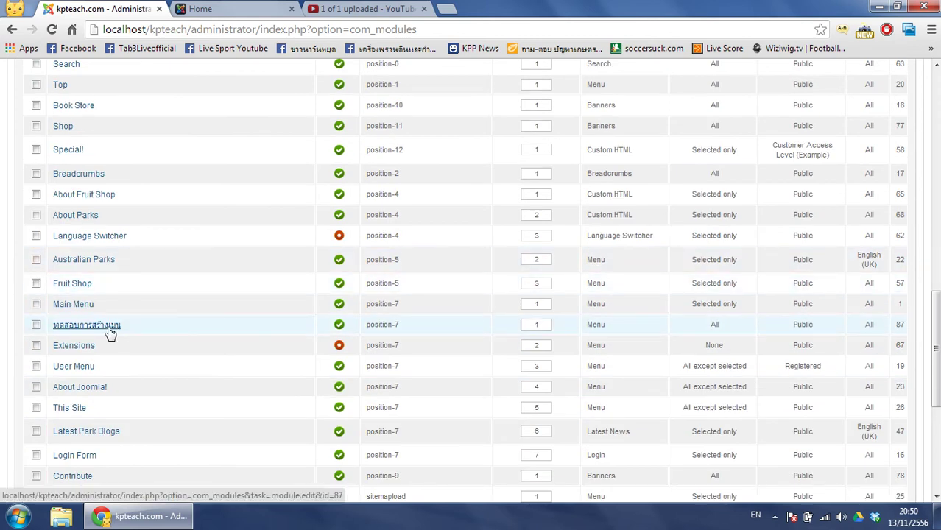
pyautogui.click(108, 327)
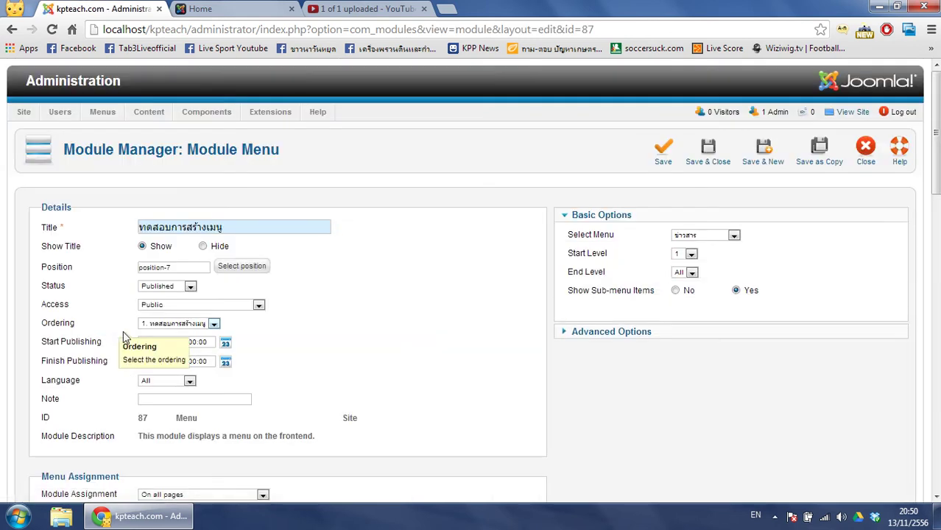
# Set the ทดสอบการสร้างเมนู module's position to position-6, the beez_20 (Right top) entry, and save and close it.
pyautogui.click(172, 267)
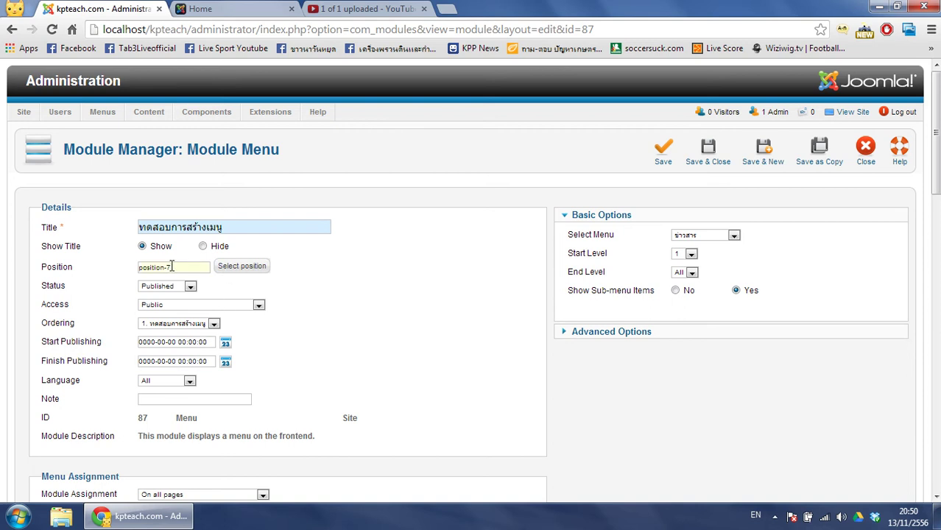
pyautogui.click(242, 266)
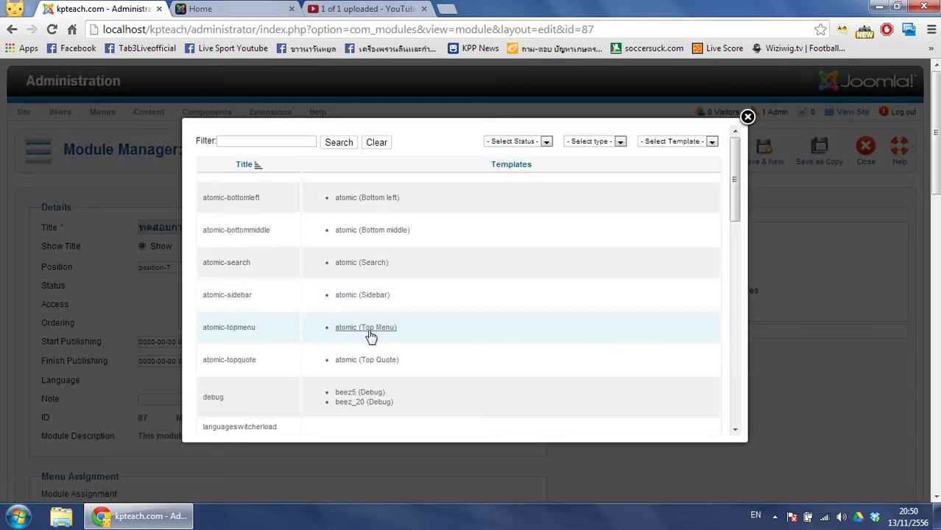
pyautogui.scroll(-3, 372, 335)
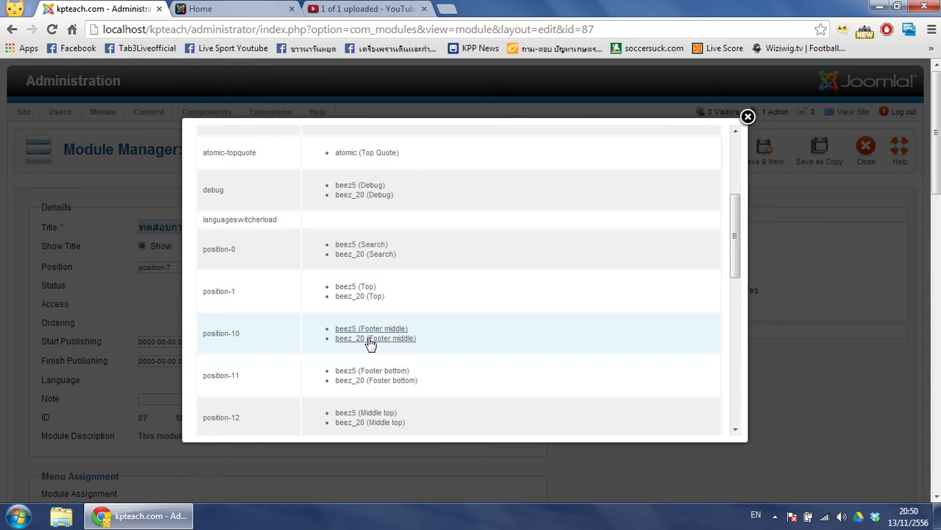
pyautogui.scroll(-5, 372, 342)
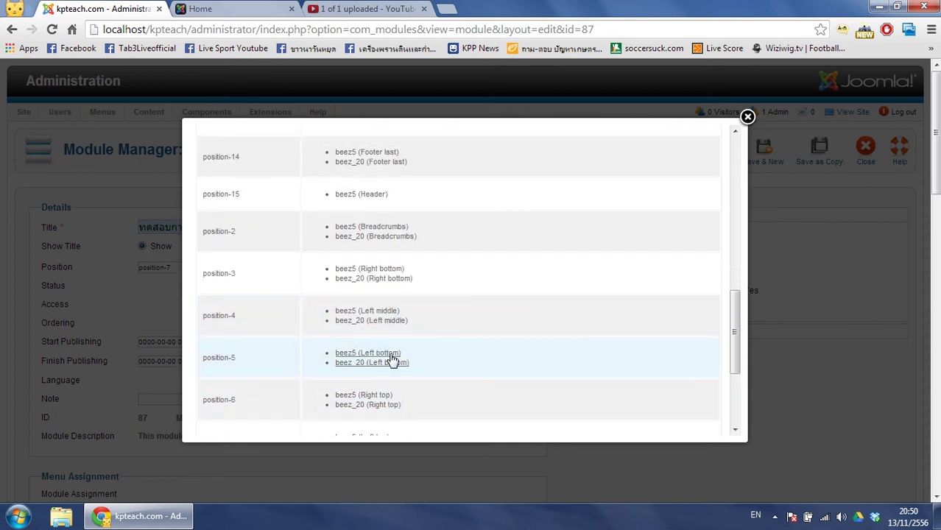
pyautogui.click(374, 404)
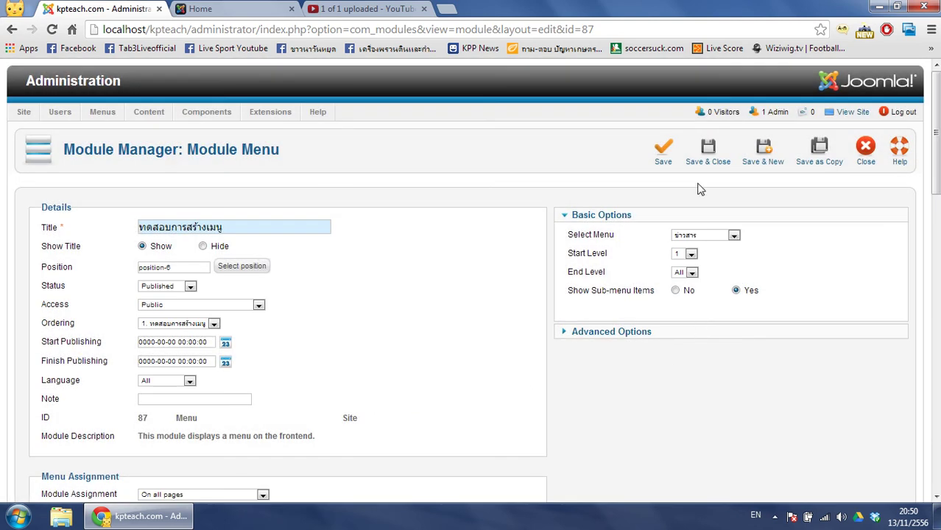
pyautogui.click(709, 157)
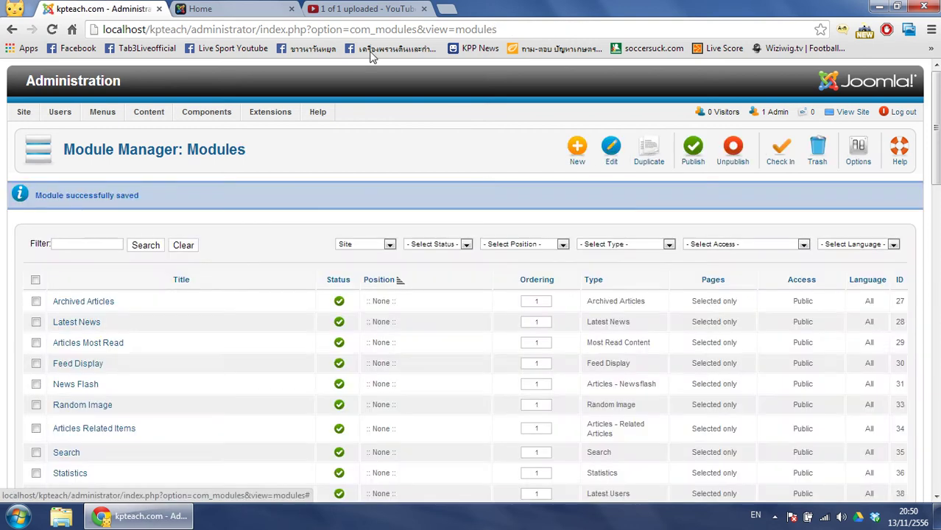
# Reload the Beez_20 position preview and open the live site to check where the ทดสอบการสร้างเมนู menu is placed.
pyautogui.click(209, 8)
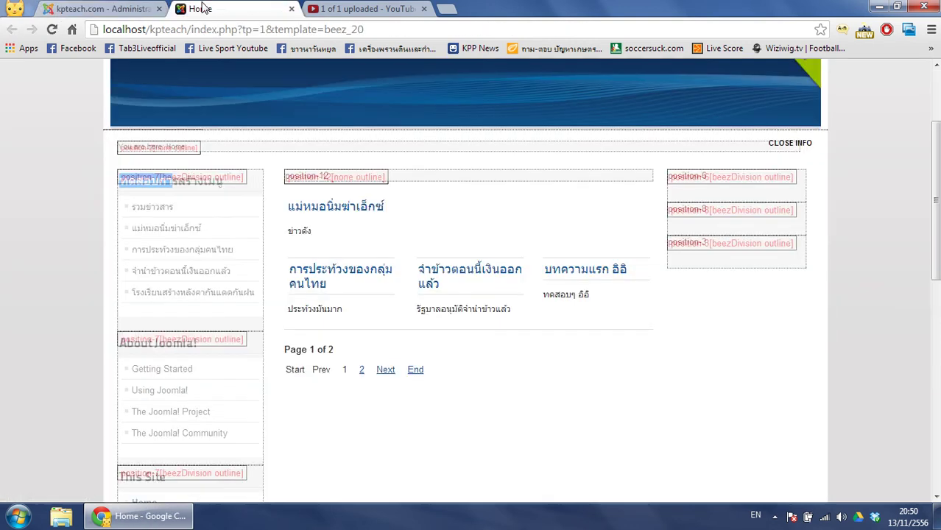
pyautogui.click(52, 29)
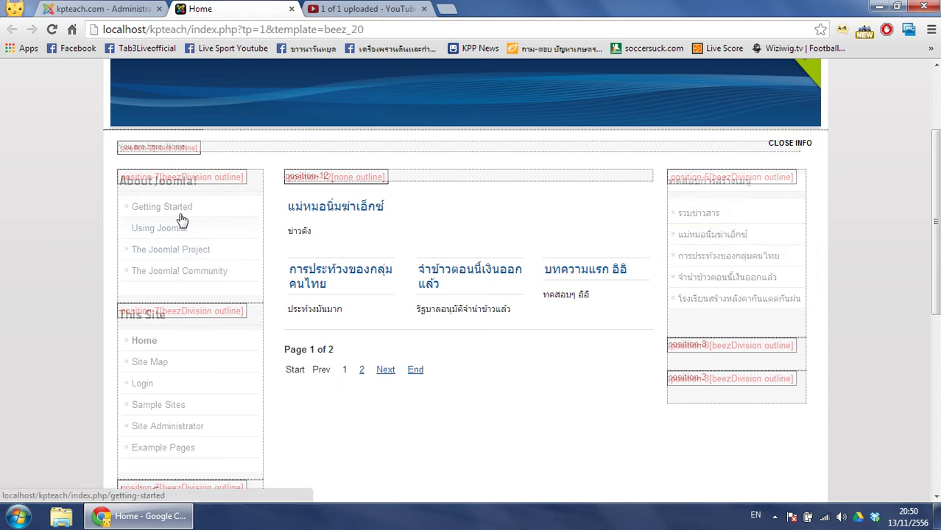
pyautogui.click(112, 7)
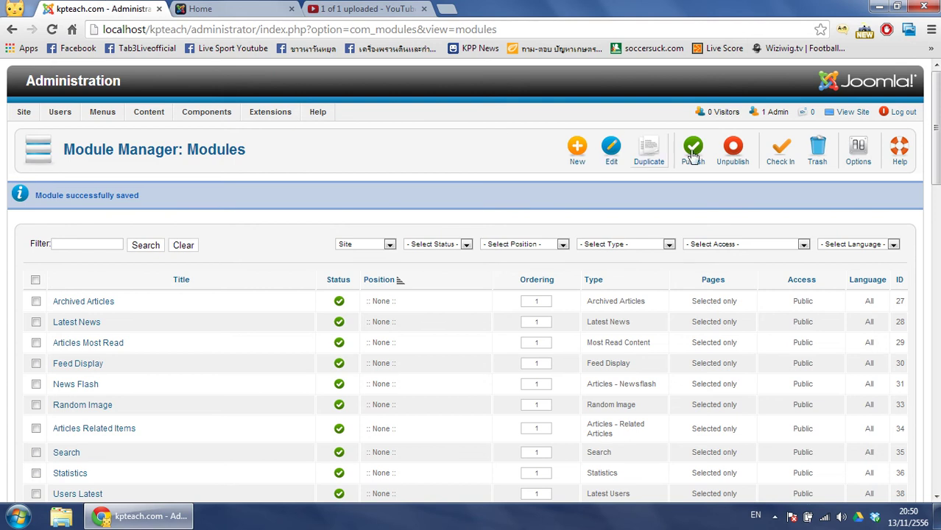
pyautogui.click(851, 112)
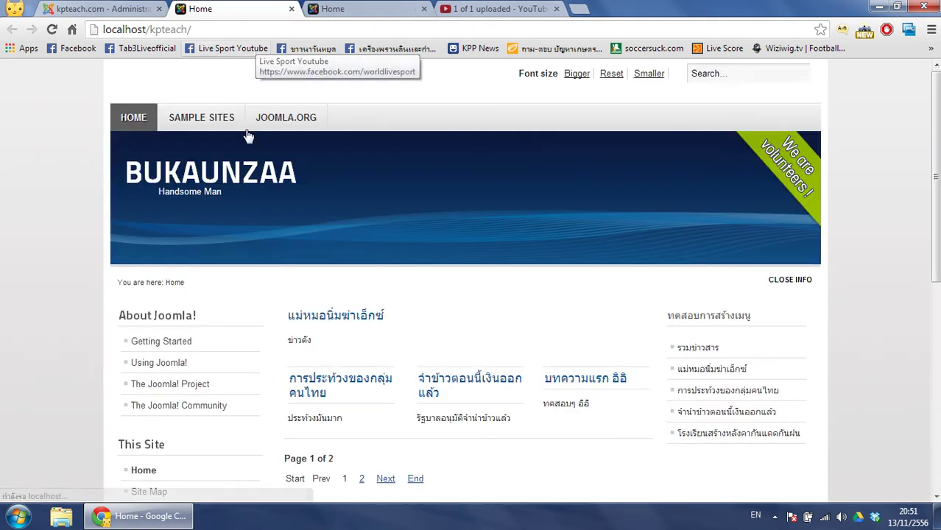
# On the live home page, examine the ทดสอบการสร้างเมนู menu and the articles area beside it.
pyautogui.scroll(-2, 242, 280)
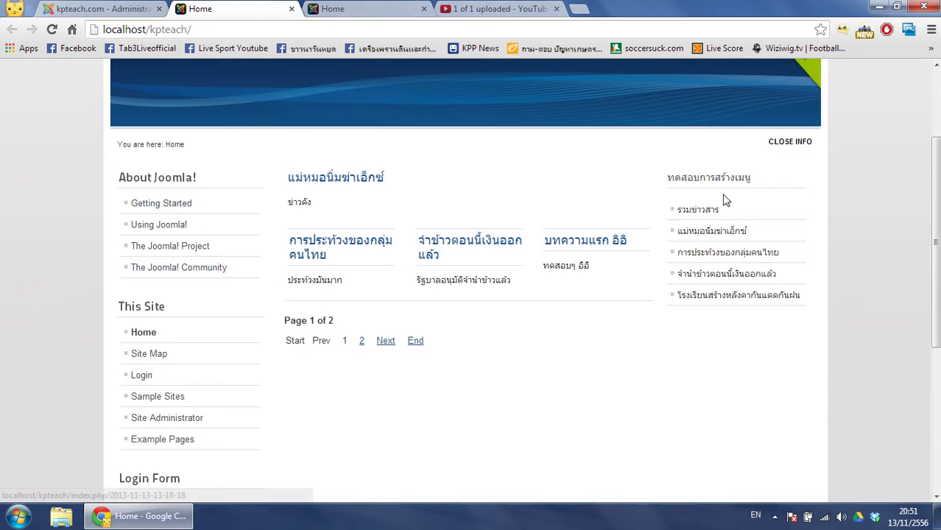
pyautogui.moveTo(668, 177); pyautogui.dragTo(775, 300)
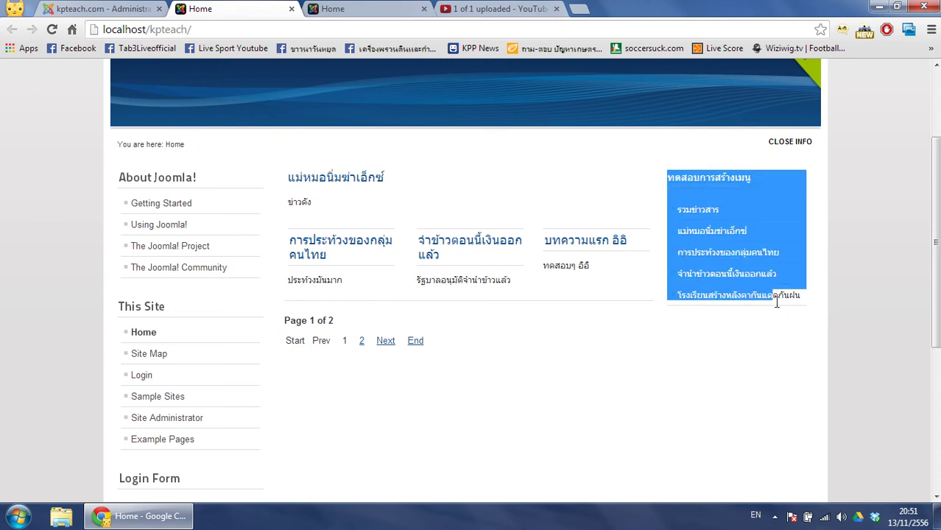
pyautogui.click(777, 317)
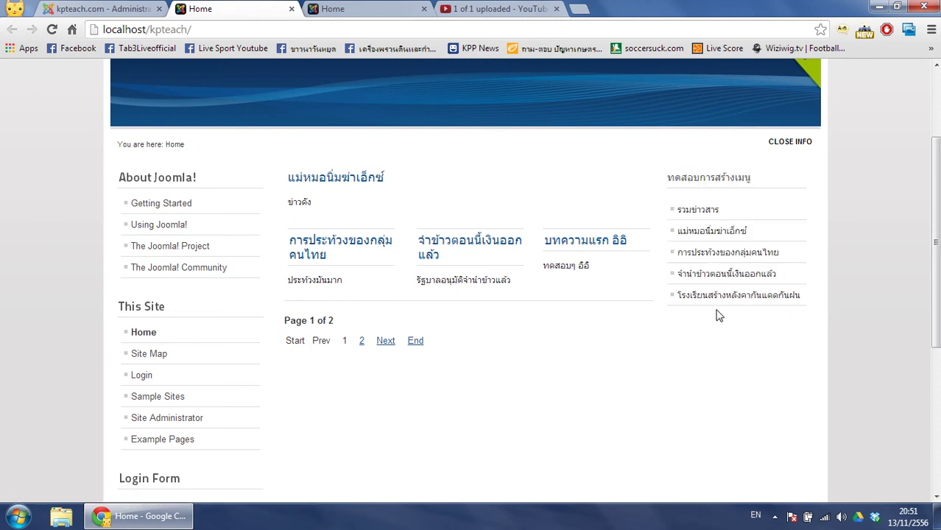
pyautogui.moveTo(280, 172); pyautogui.dragTo(625, 299)
pyautogui.click(625, 303)
# Toggle the info column holding the ทดสอบการสร้างเมนู menu, leave it collapsed, and check the resulting page layout.
pyautogui.click(802, 145)
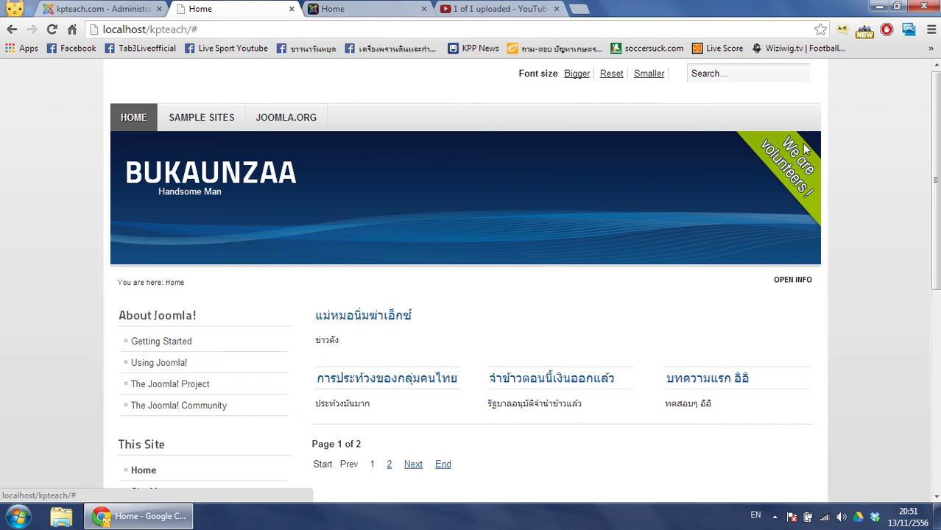
pyautogui.click(789, 286)
pyautogui.click(790, 285)
pyautogui.click(782, 286)
pyautogui.scroll(-2, 782, 288)
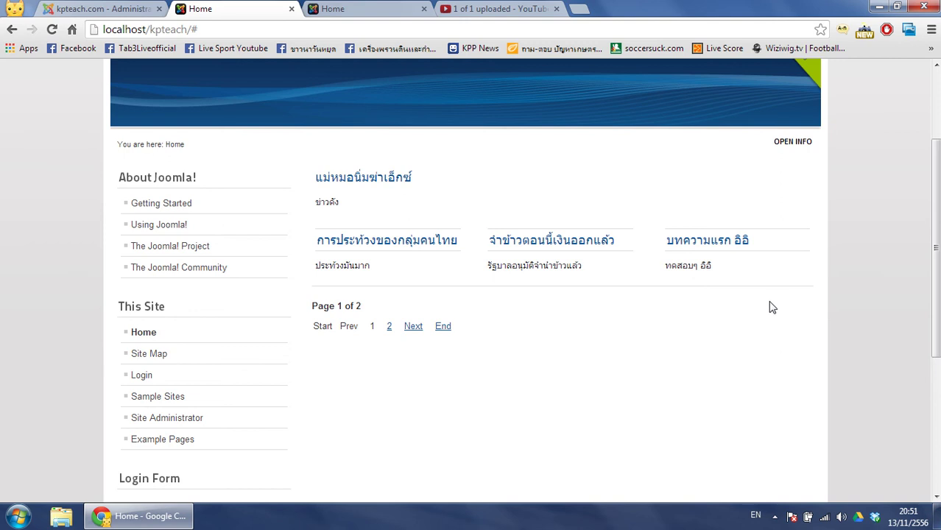
pyautogui.scroll(2, 765, 309)
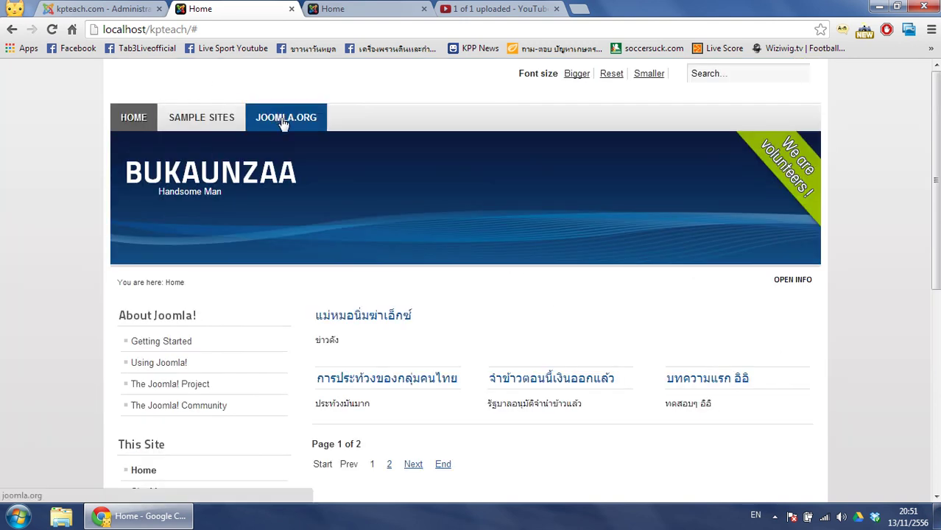
# Compare the Beez_20 position preview with the live home page, and close the live page.
pyautogui.click(328, 10)
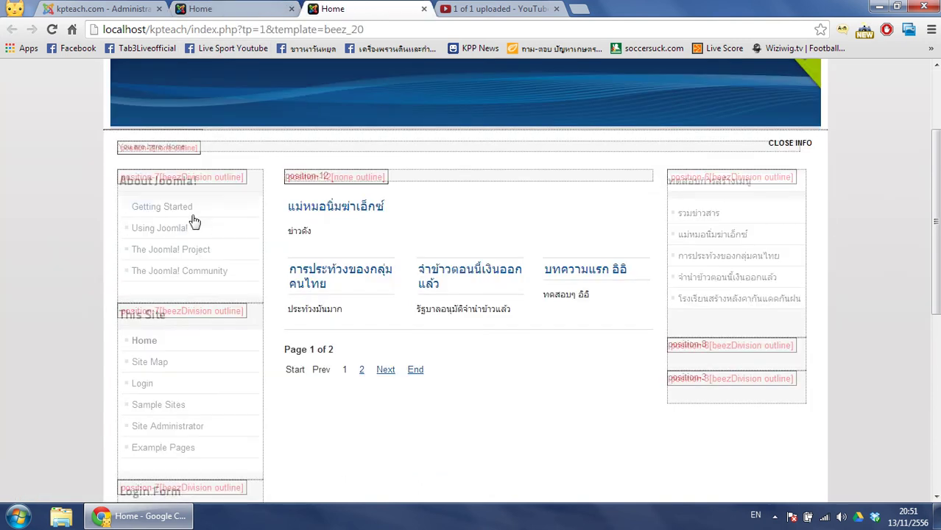
pyautogui.scroll(2, 193, 221)
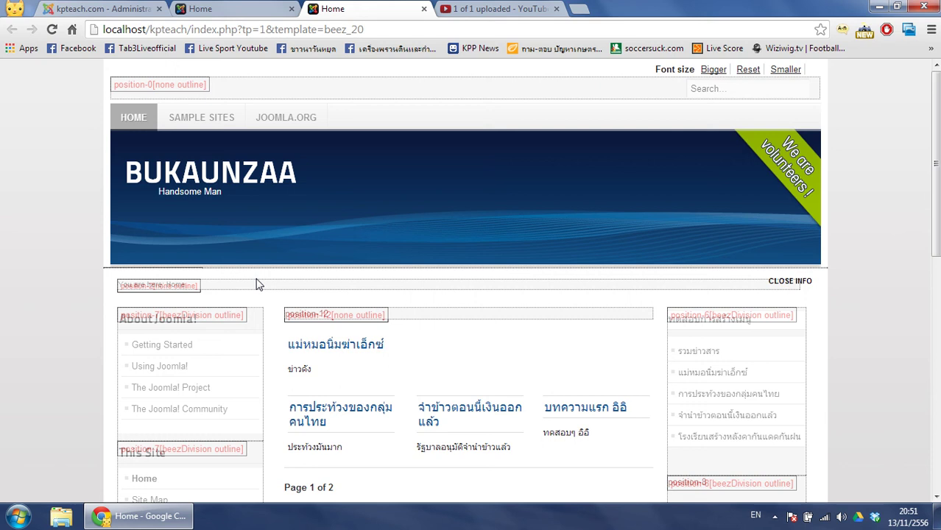
pyautogui.click(223, 7)
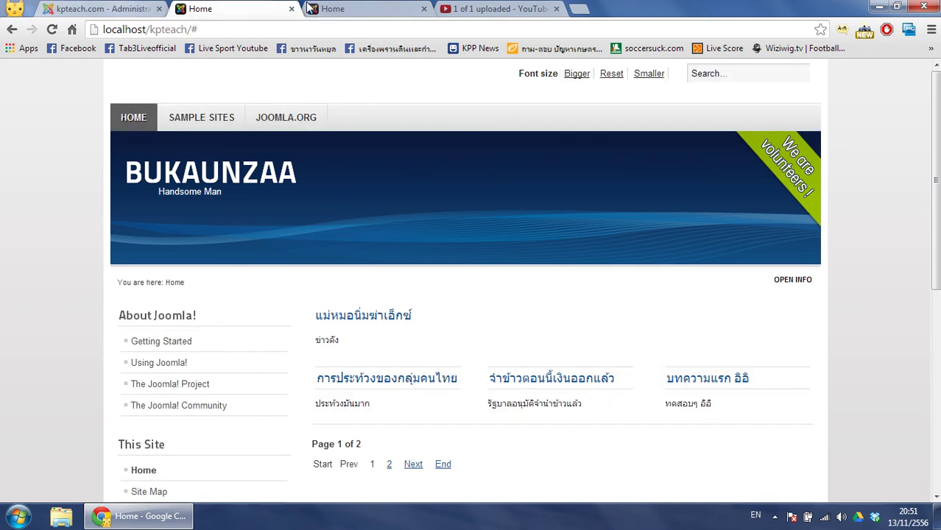
pyautogui.click(351, 11)
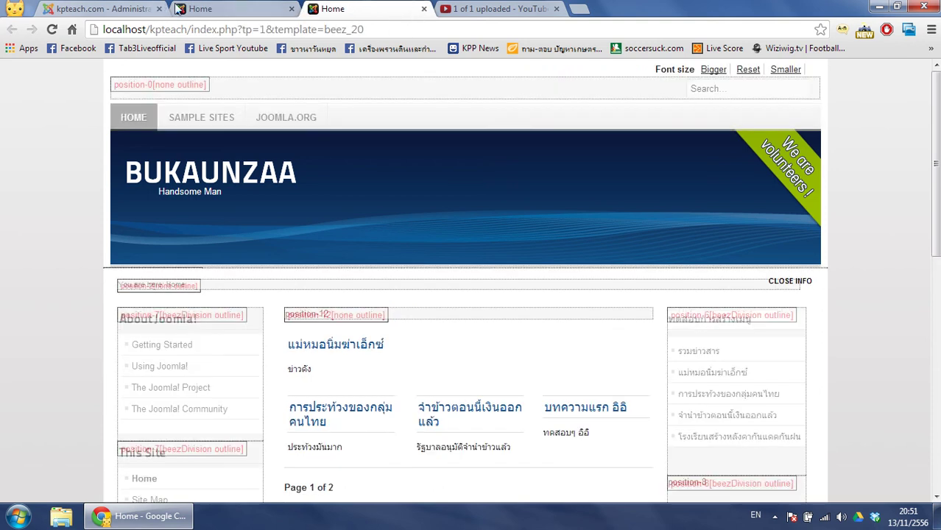
pyautogui.click(245, 10)
pyautogui.click(292, 9)
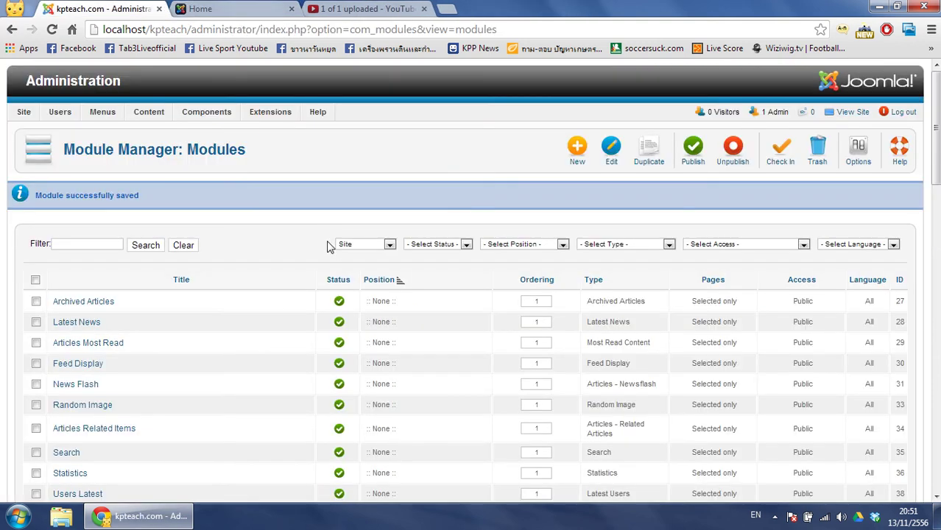
# Reopen the live site from the administration and expand its info column to view the ทดสอบการสร้างเมนู menu.
pyautogui.moveTo(270, 112)
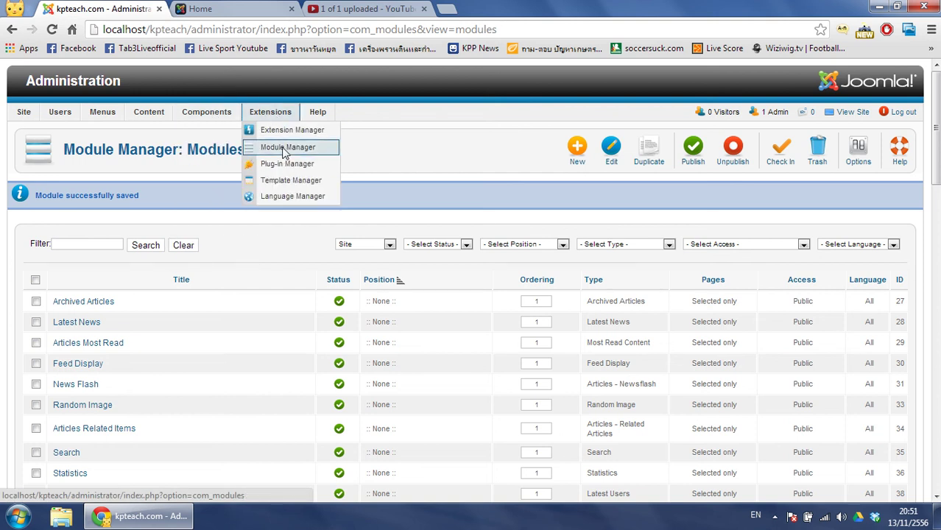
pyautogui.click(200, 9)
pyautogui.click(104, 9)
pyautogui.click(855, 114)
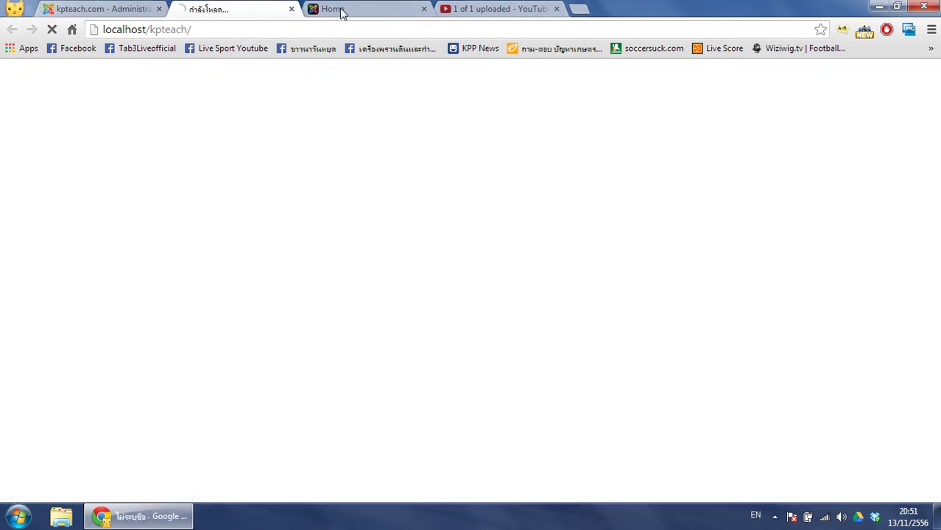
pyautogui.scroll(-2, 224, 158)
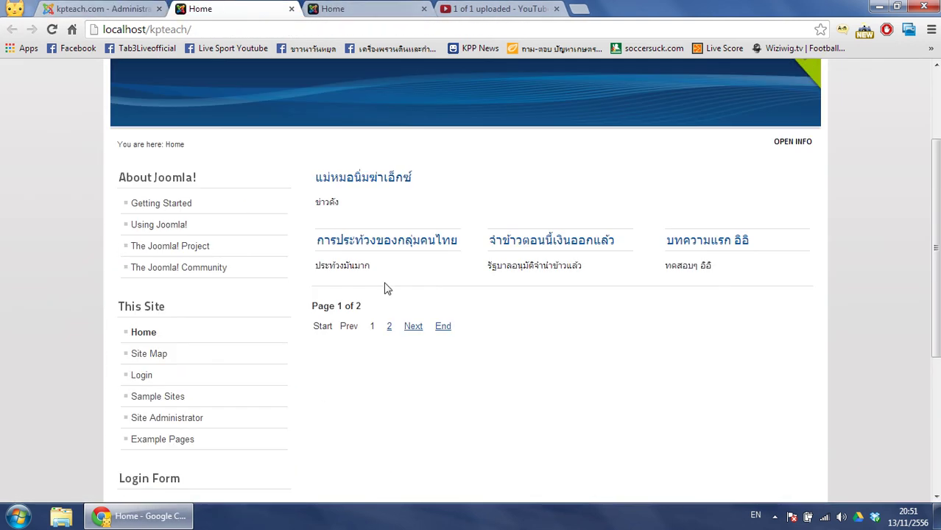
pyautogui.scroll(2, 600, 328)
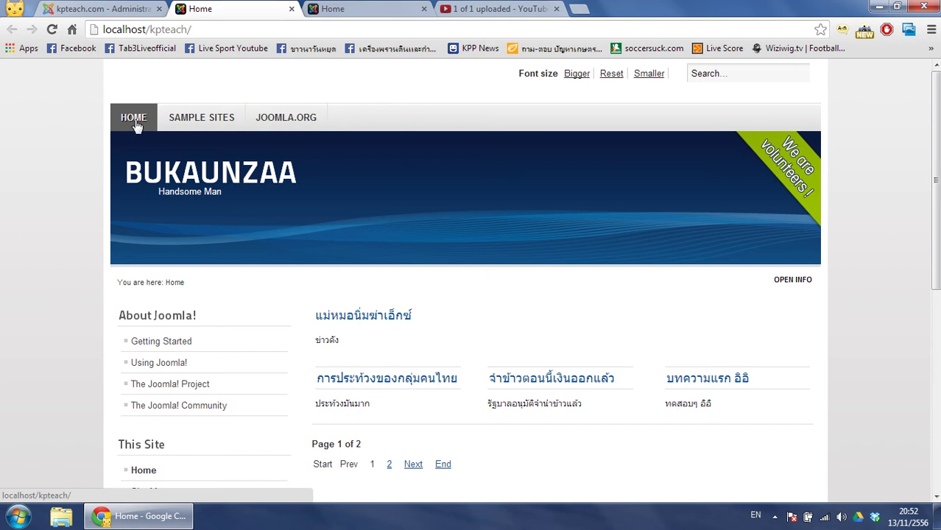
pyautogui.scroll(-1, 606, 266)
pyautogui.click(801, 212)
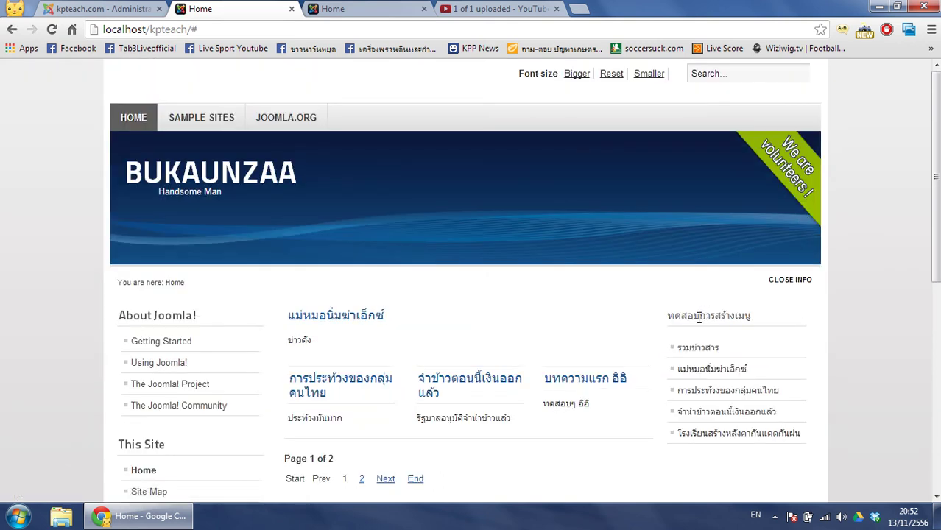
pyautogui.scroll(-2, 700, 321)
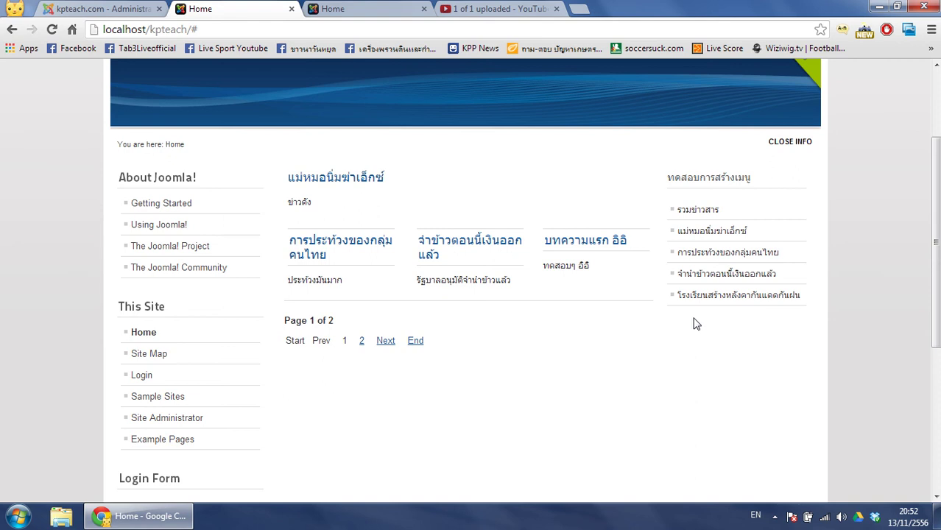
# Locate the Login Form on the live page and examine the empty positions under the ทดสอบการสร้างเมนู menu in the Beez_20 preview.
pyautogui.scroll(-1, 695, 324)
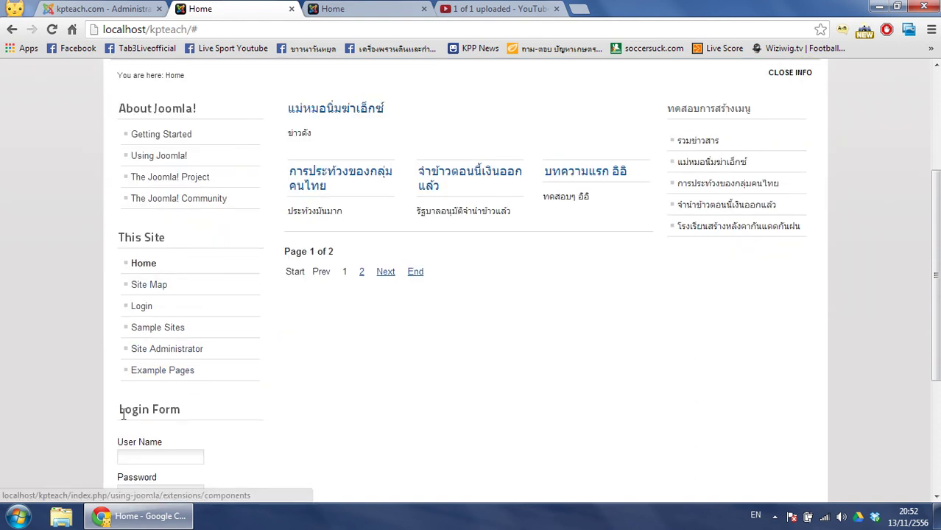
pyautogui.moveTo(123, 413); pyautogui.dragTo(199, 415)
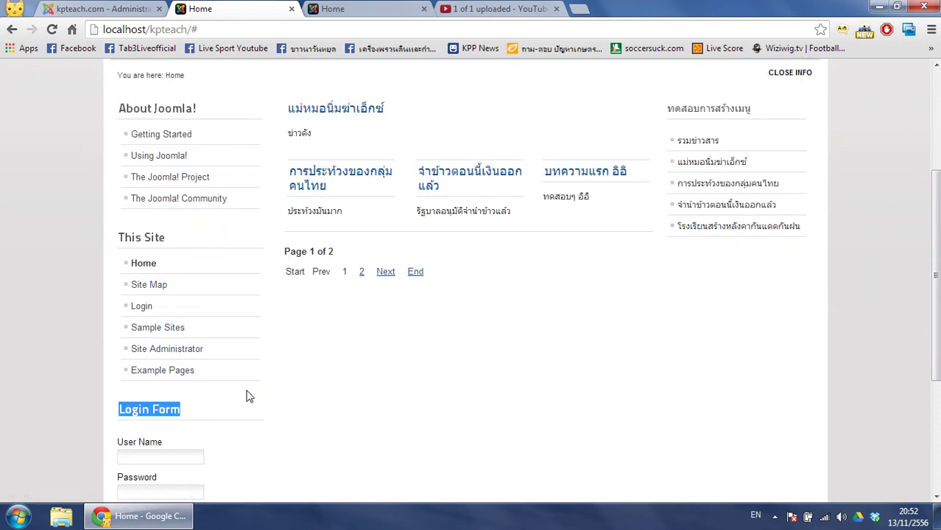
pyautogui.hotkey('ctrl', 'Tab')
pyautogui.scroll(-2, 736, 397)
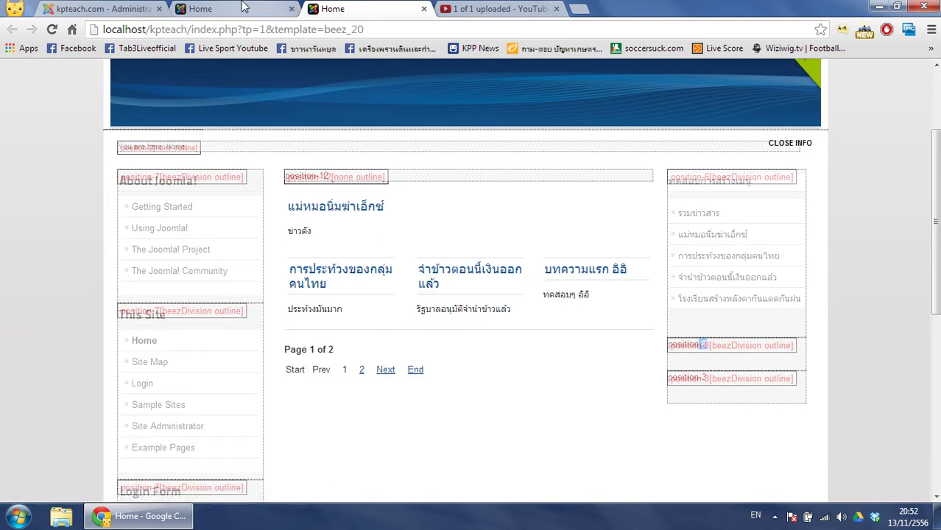
# Find the Login Form module in the Module Manager and open it for editing.
pyautogui.click(111, 9)
pyautogui.scroll(-6, 121, 441)
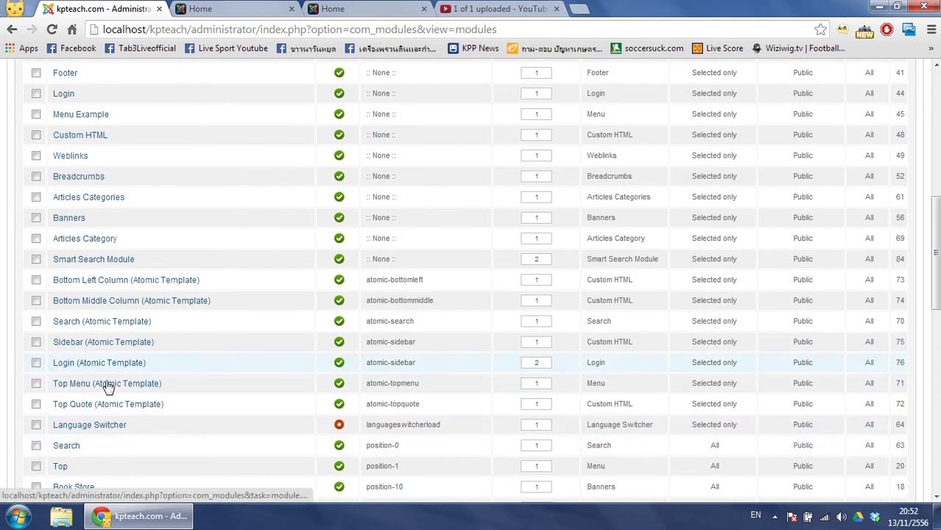
pyautogui.scroll(-5, 103, 397)
pyautogui.scroll(-1, 109, 433)
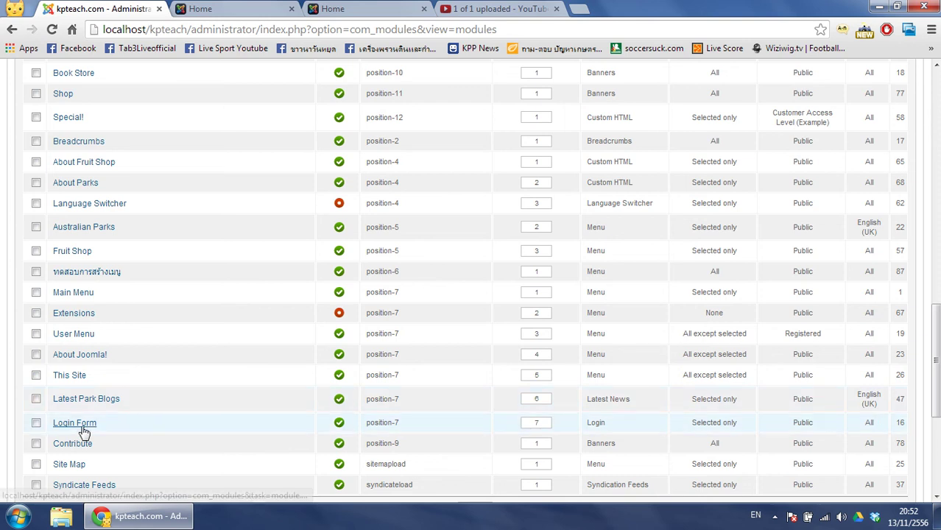
pyautogui.click(83, 425)
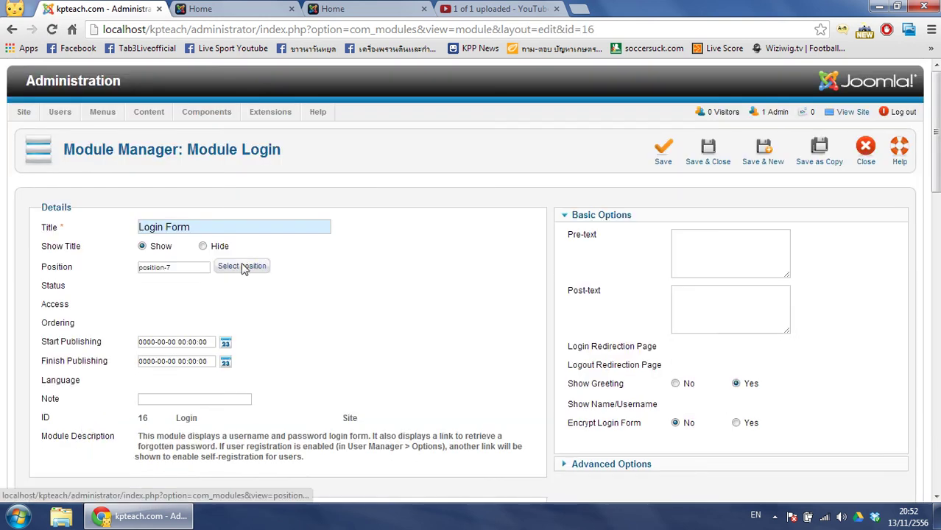
# Set the Login Form module's position to position-8, the beez_20 (Right middle) entry.
pyautogui.click(249, 267)
pyautogui.scroll(-10, 350, 324)
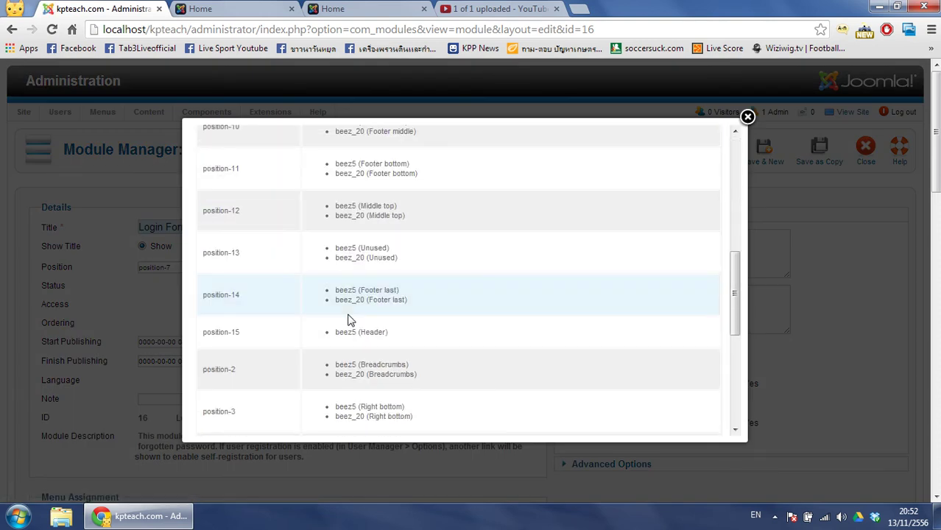
pyautogui.scroll(-2, 351, 330)
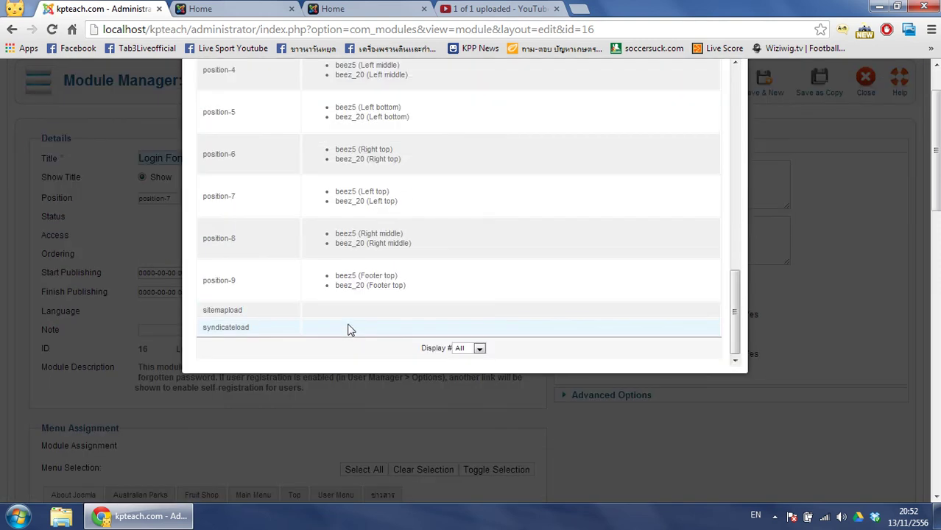
pyautogui.click(366, 244)
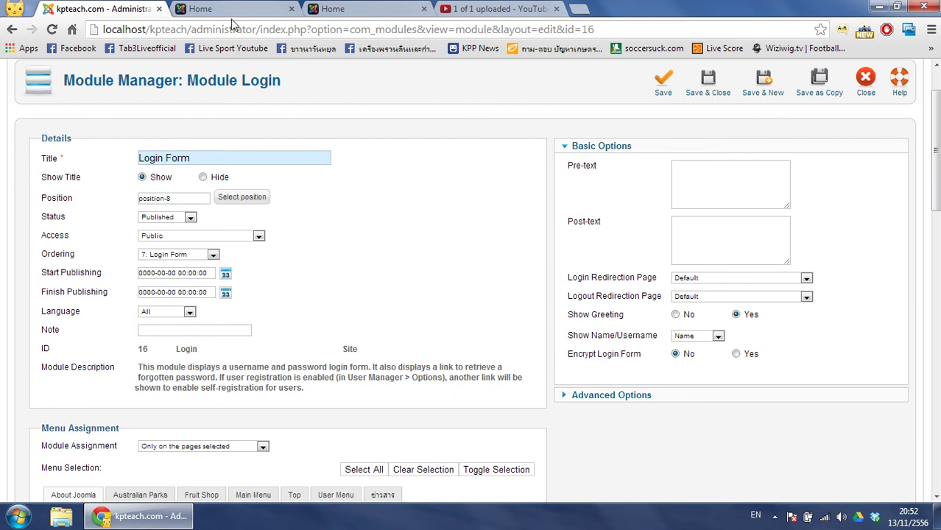
# Check where the Login Form sits on the live home page before saving the module.
pyautogui.click(230, 11)
pyautogui.scroll(1, 118, 162)
pyautogui.scroll(-1, 156, 181)
pyautogui.scroll(-2, 147, 332)
pyautogui.scroll(2, 184, 168)
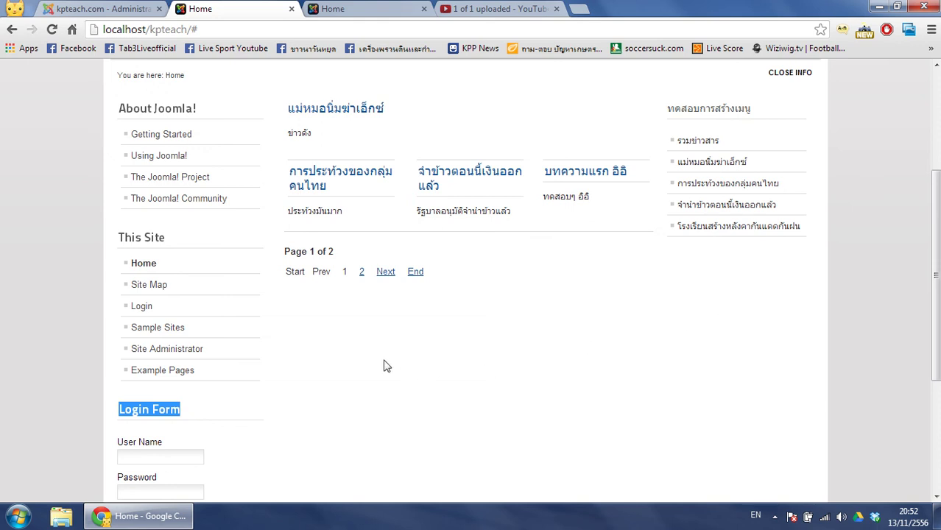
pyautogui.scroll(2, 383, 366)
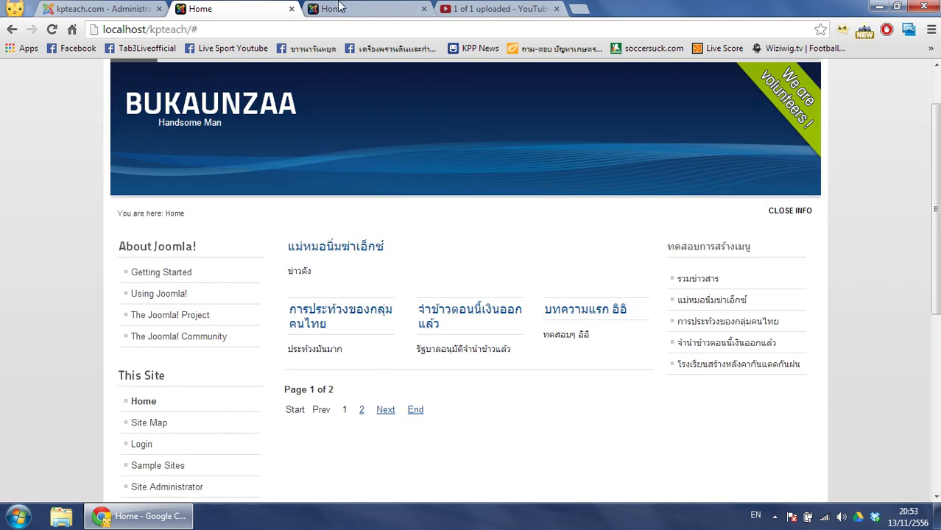
# Save and close the Login Form module, and reload the live home page.
pyautogui.click(103, 9)
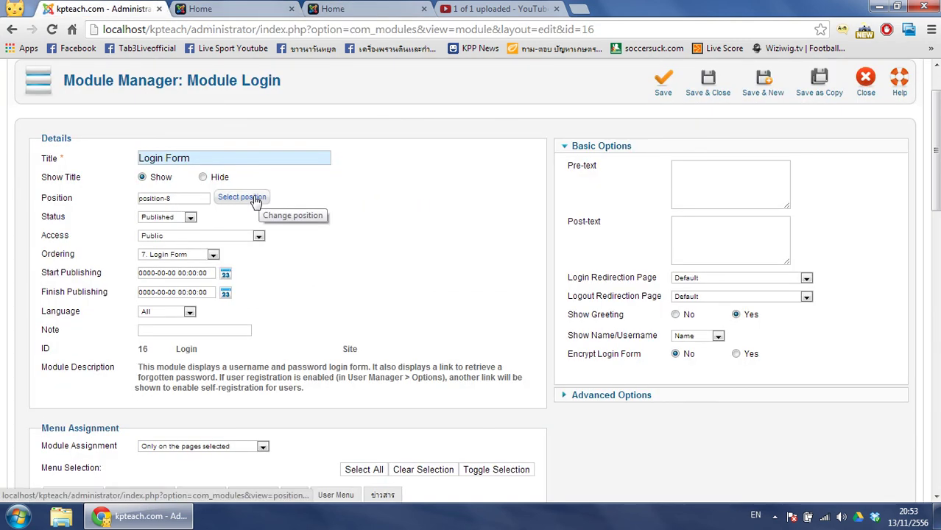
pyautogui.click(708, 87)
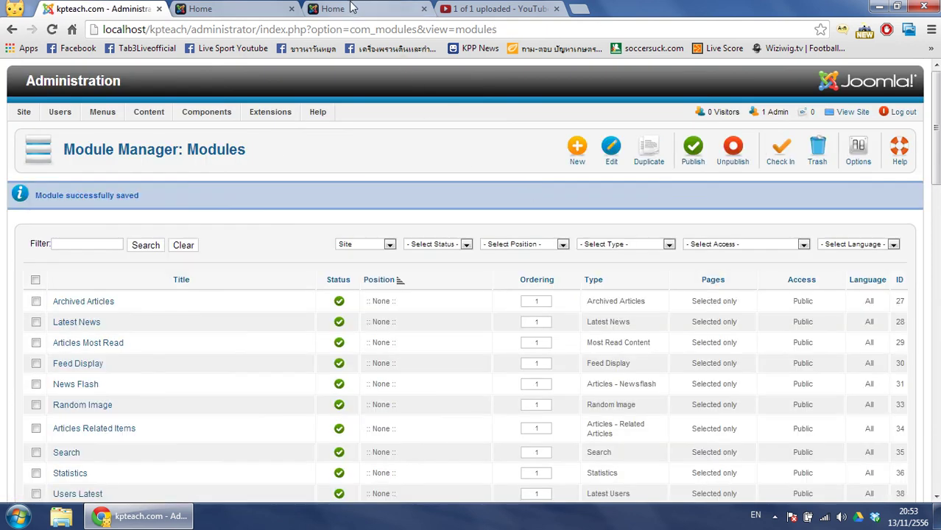
pyautogui.click(352, 9)
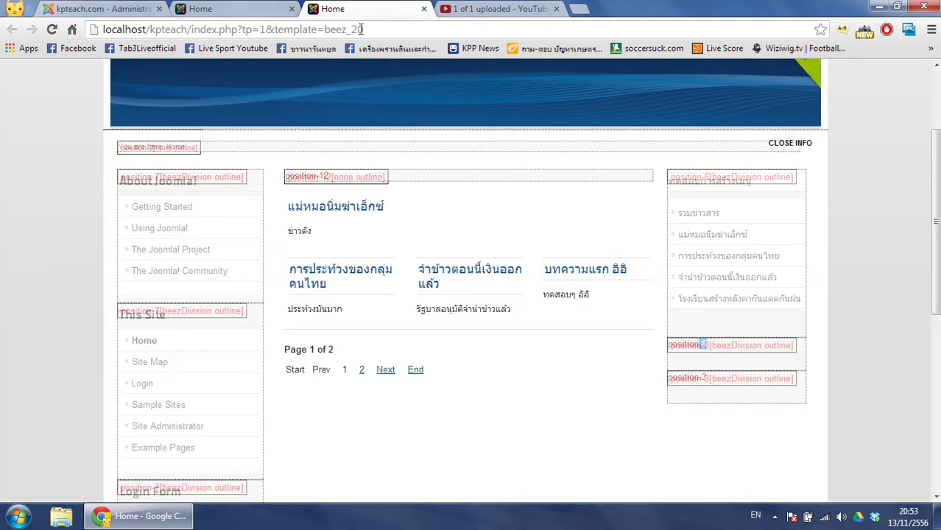
pyautogui.click(229, 9)
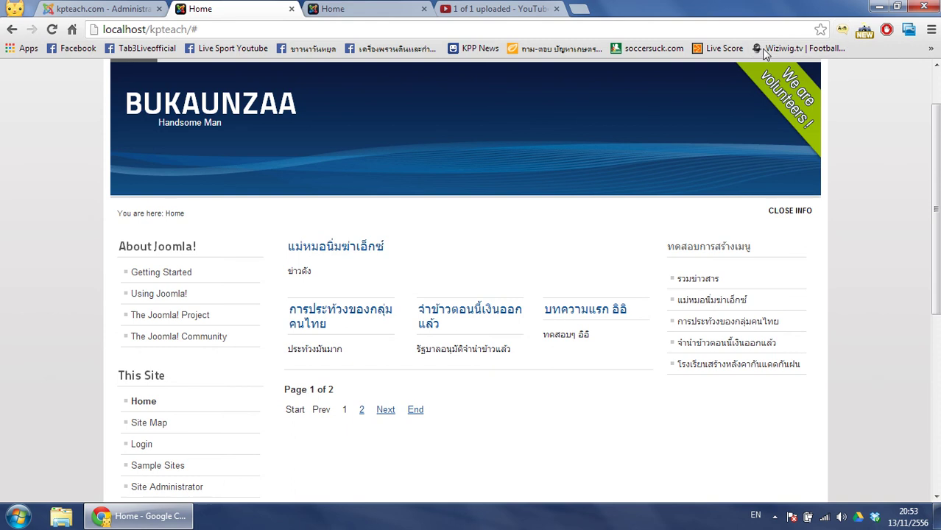
pyautogui.click(52, 29)
pyautogui.scroll(-2, 687, 371)
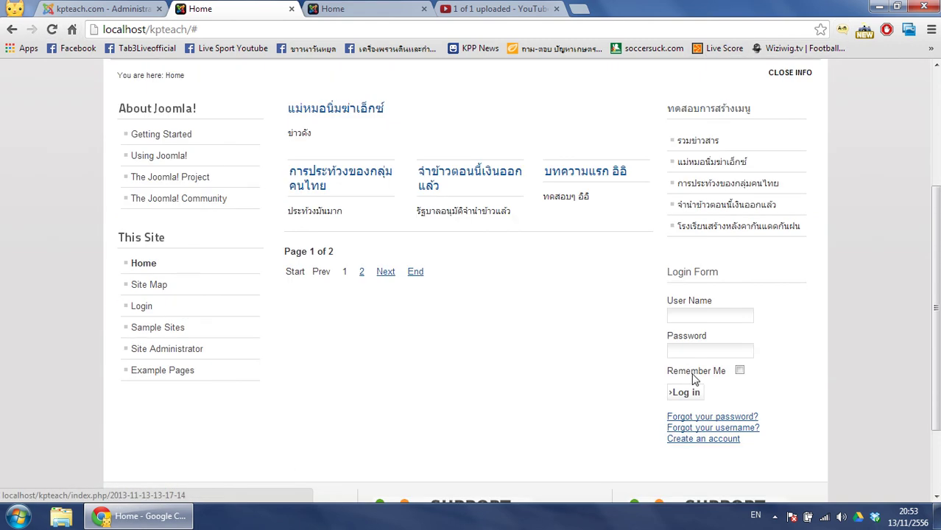
# Examine the Login Form's placement relative to the ทดสอบการสร้างเมนู menu on the reloaded home page.
pyautogui.click(700, 313)
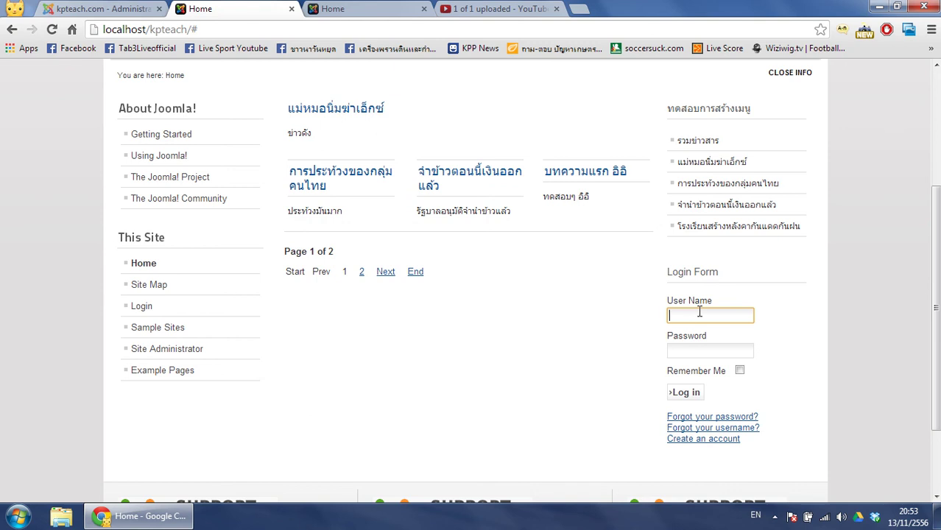
pyautogui.scroll(2, 721, 317)
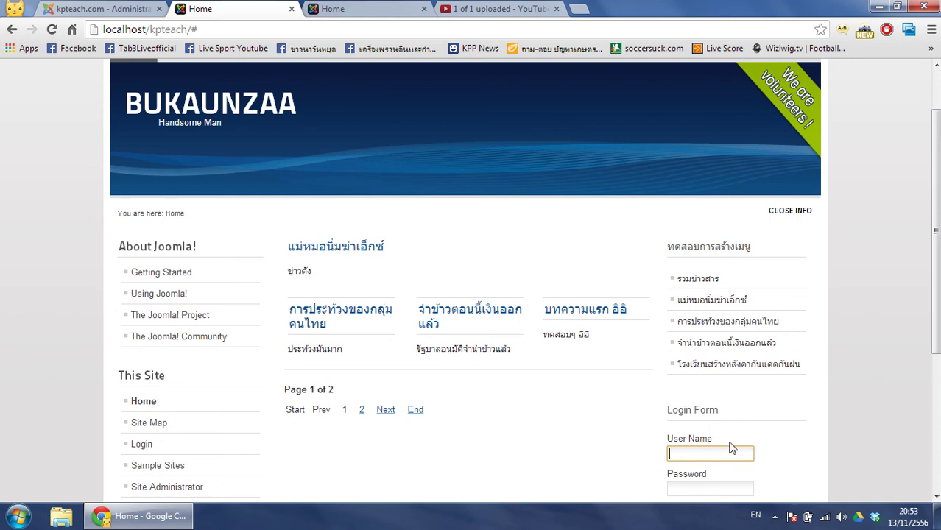
pyautogui.scroll(1, 715, 435)
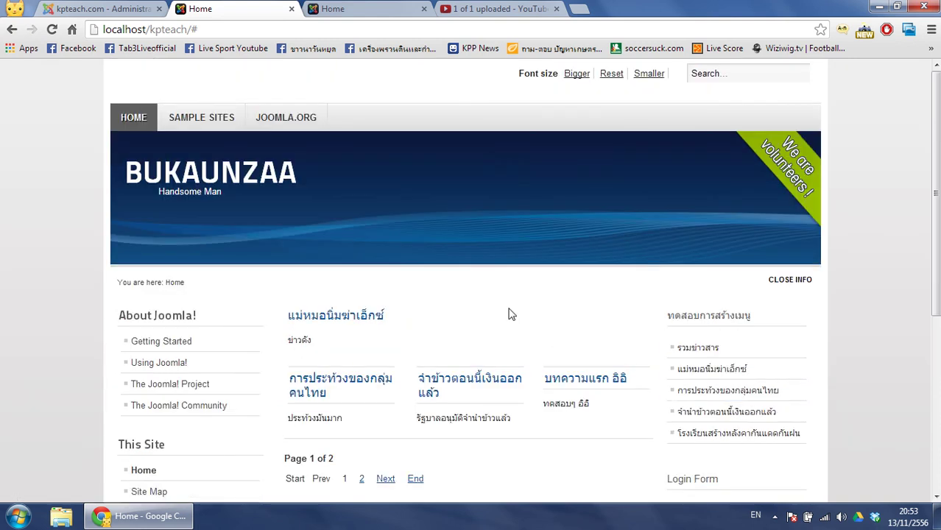
pyautogui.click(774, 516)
pyautogui.rightClick(742, 447)
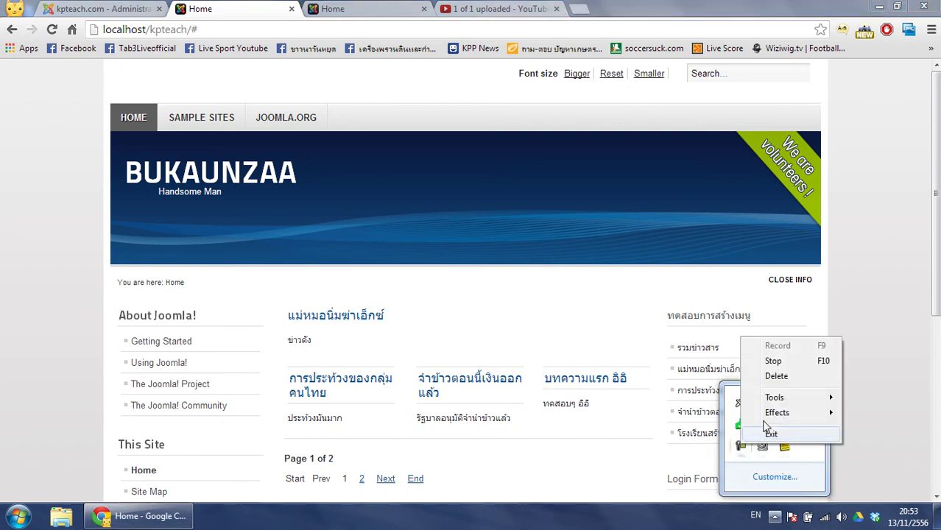